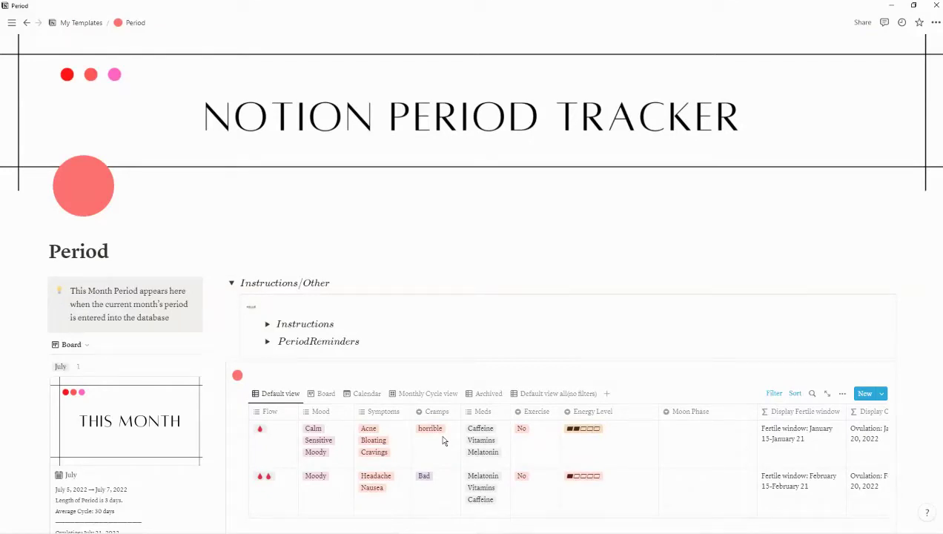
- Scroll through the period table and clear the selection on it
scroll(483, 276, down, 3)
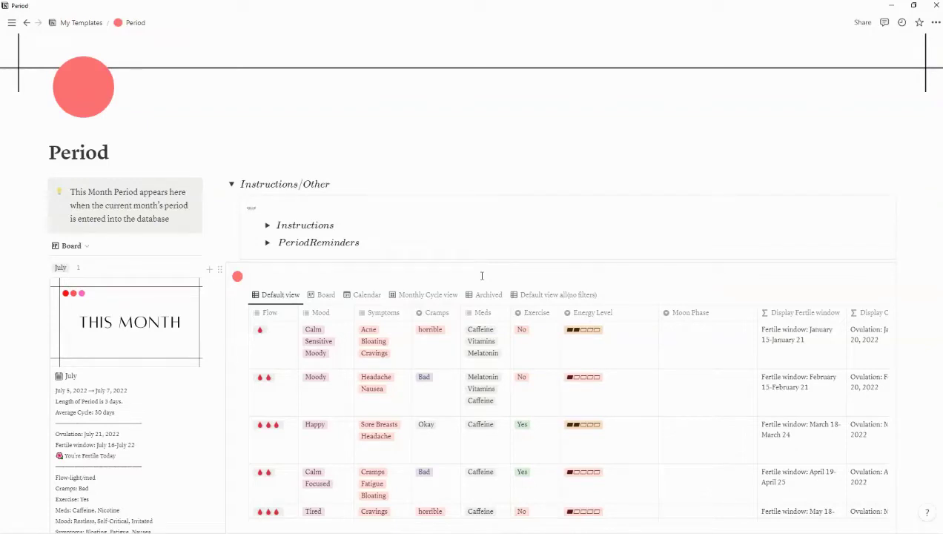
scroll(395, 184, down, 2)
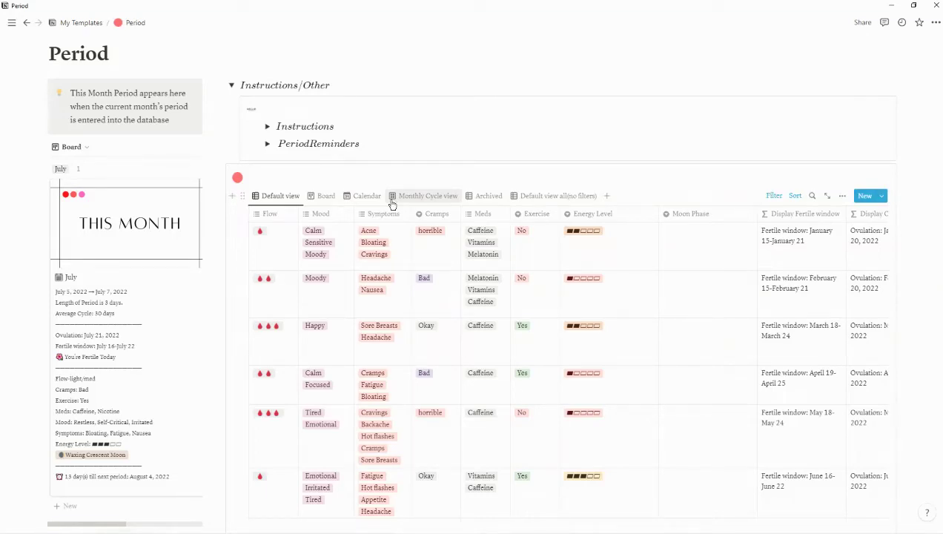
scroll(383, 123, down, 2)
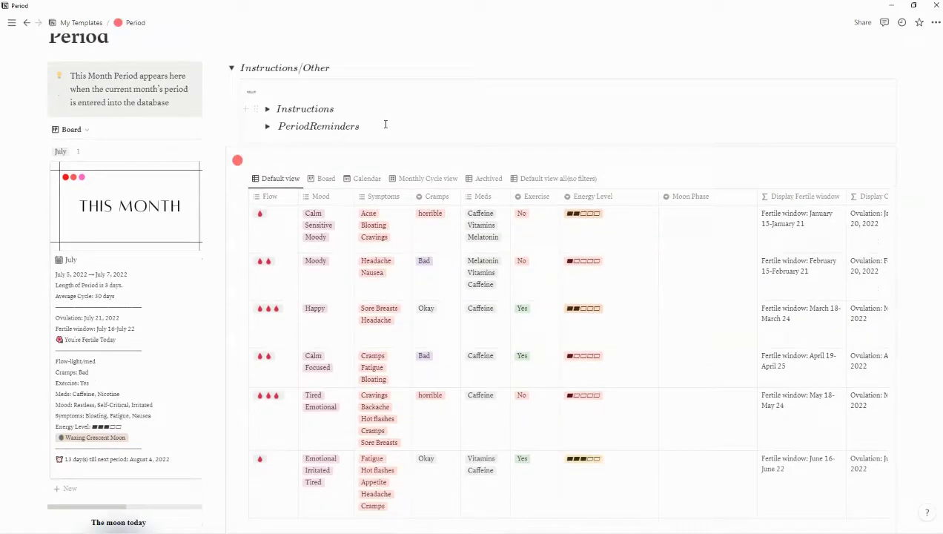
scroll(385, 124, down, 1)
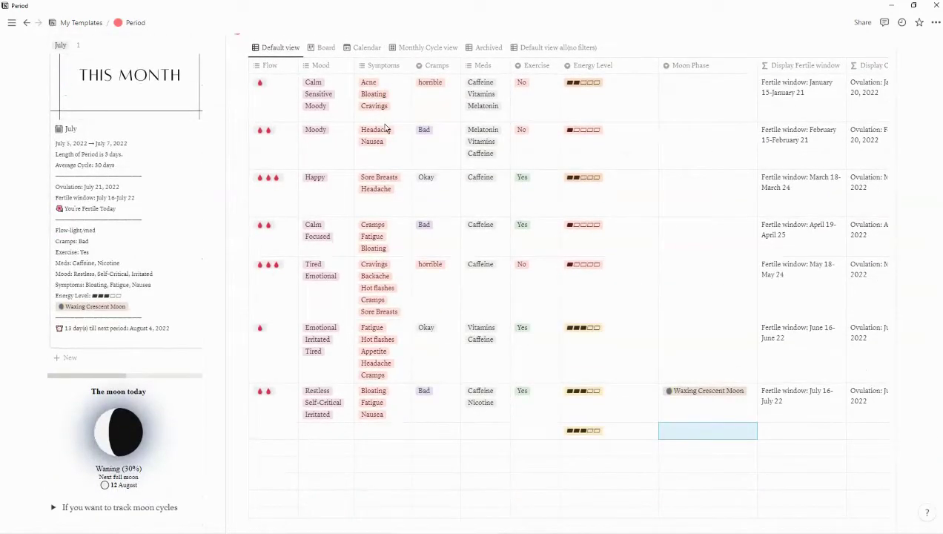
scroll(385, 129, up, 1)
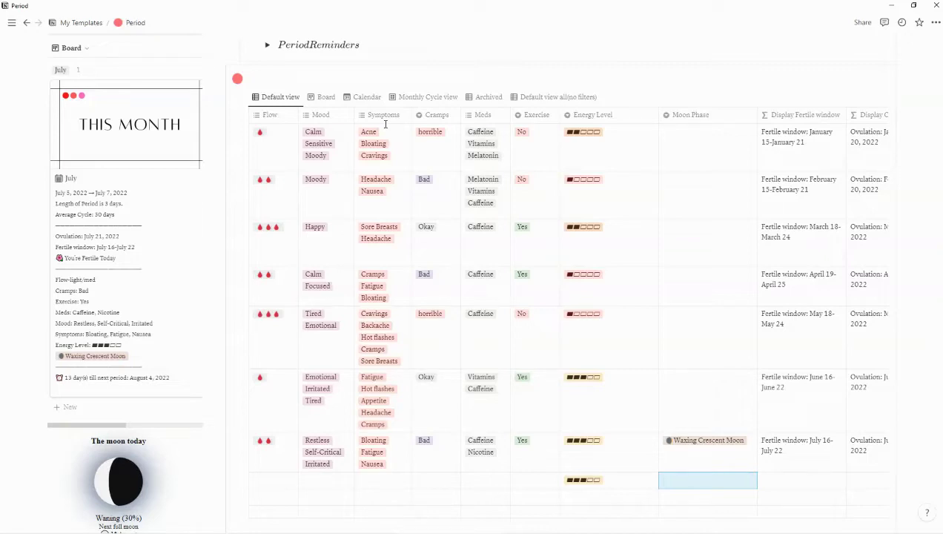
scroll(600, 368, down, 3)
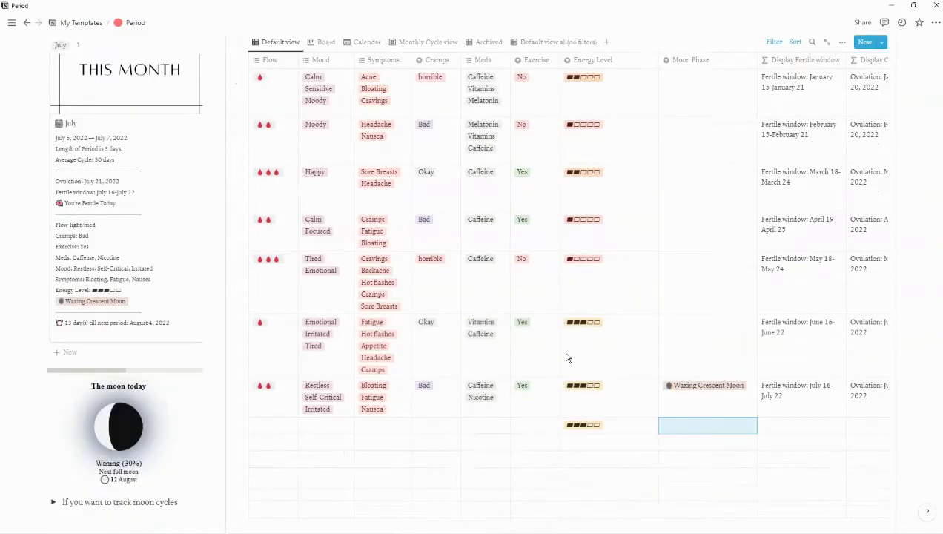
drag(567, 463, 300, 452)
scroll(462, 418, up, 4)
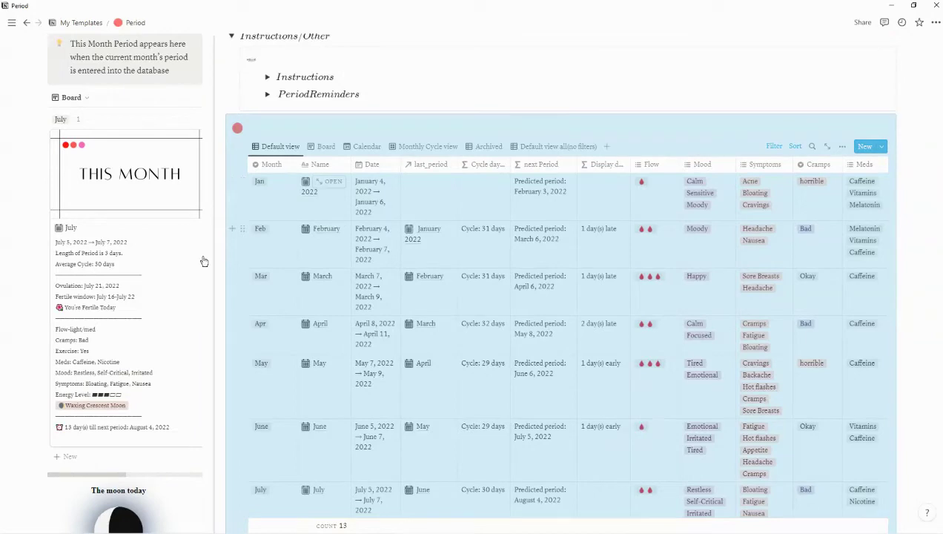
click(427, 40)
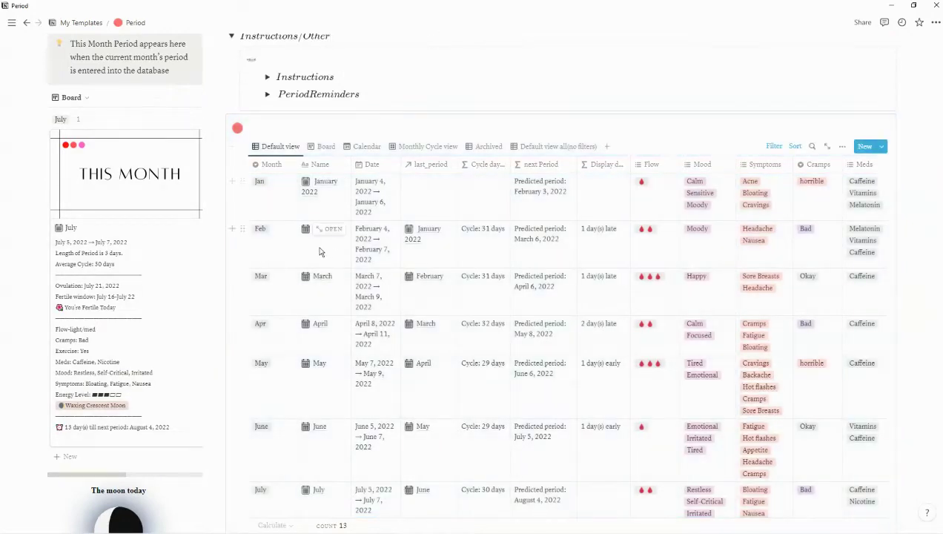
scroll(344, 249, down, 2)
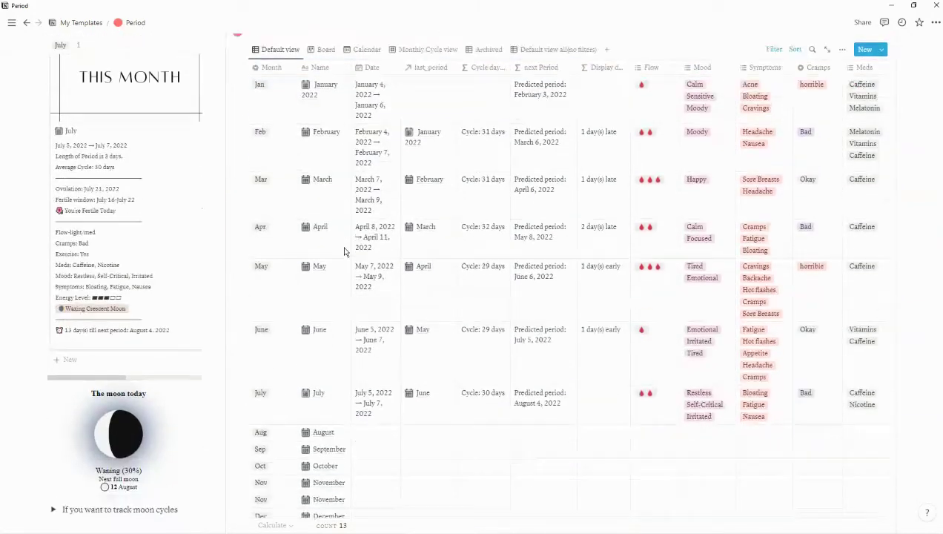
scroll(345, 250, down, 1)
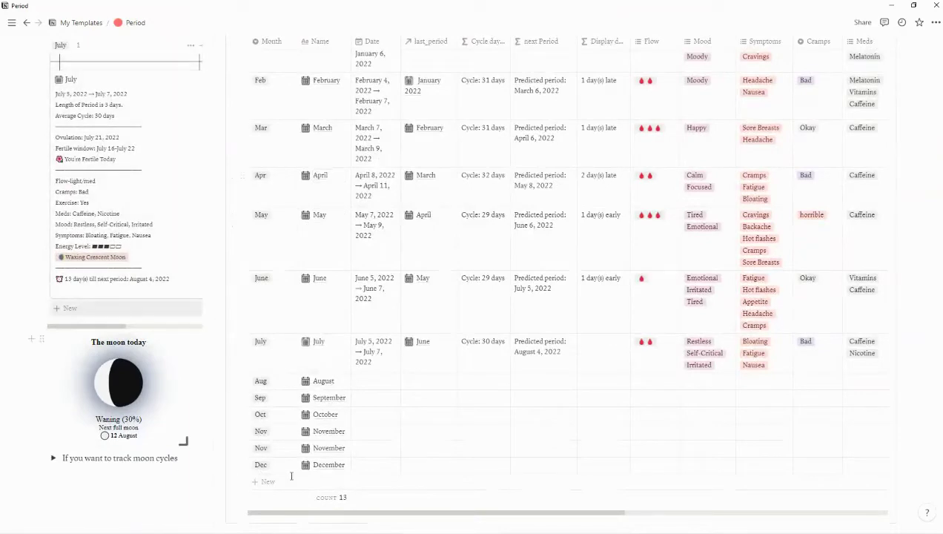
scroll(454, 422, down, 12)
scroll(454, 418, up, 3)
scroll(454, 418, up, 10)
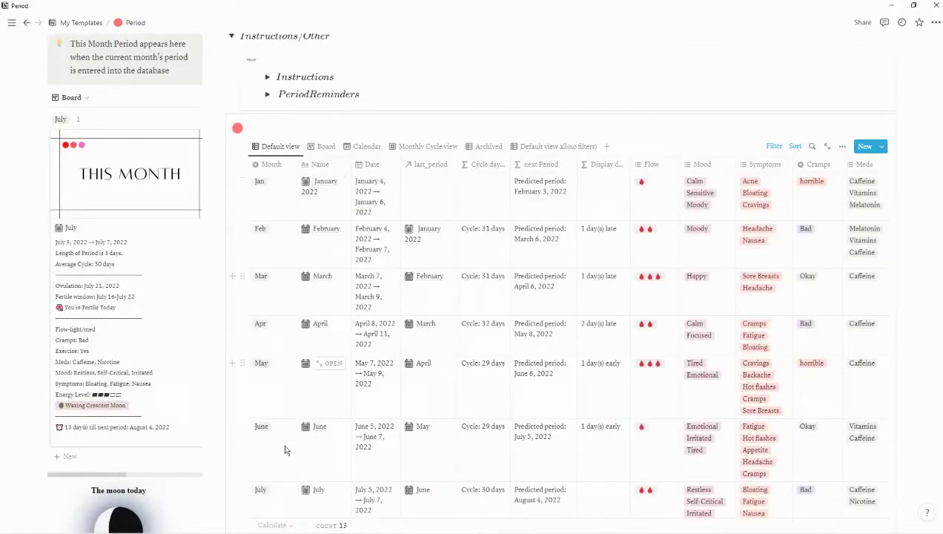
scroll(291, 467, down, 3)
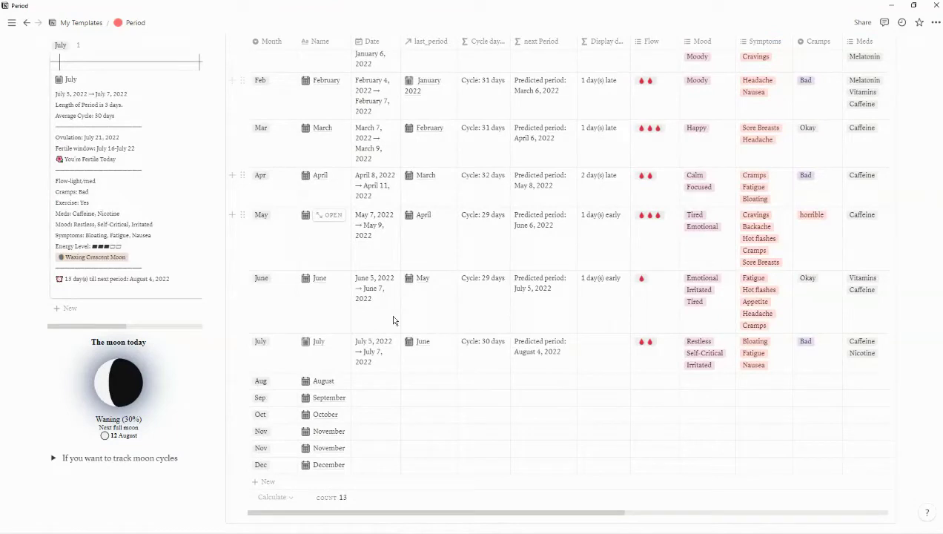
scroll(412, 255, up, 2)
- Select the January–July entries and open a bulk Date edit, closing it unchanged
drag(323, 148, 329, 474)
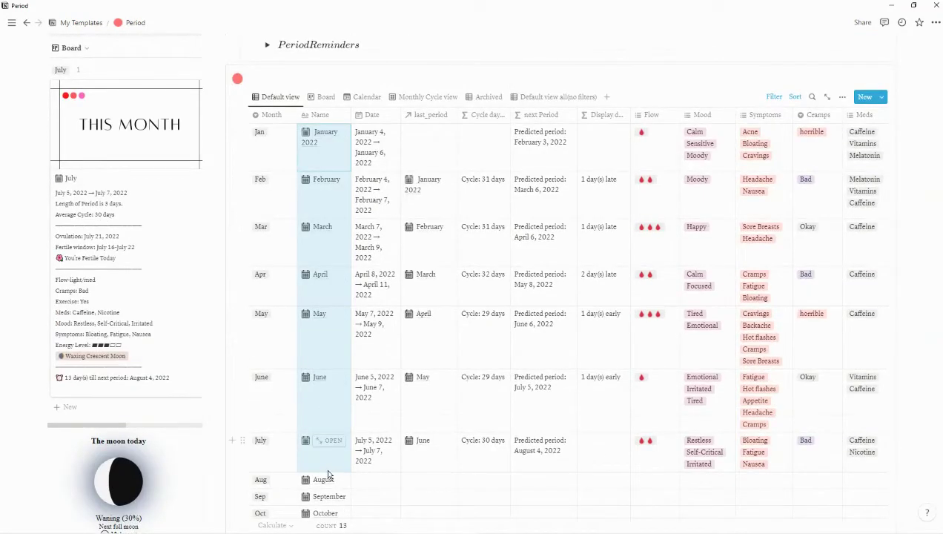
right_click(321, 420)
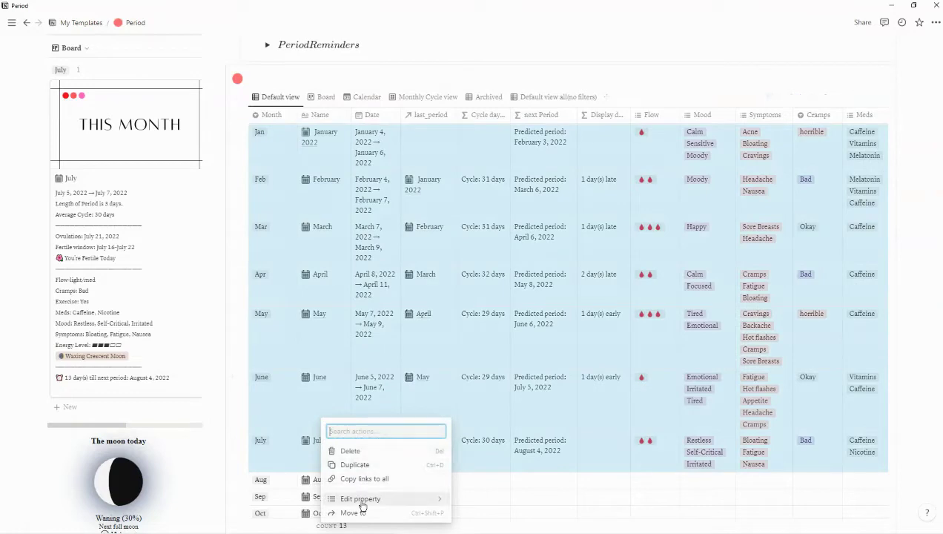
mouse_move(439, 498)
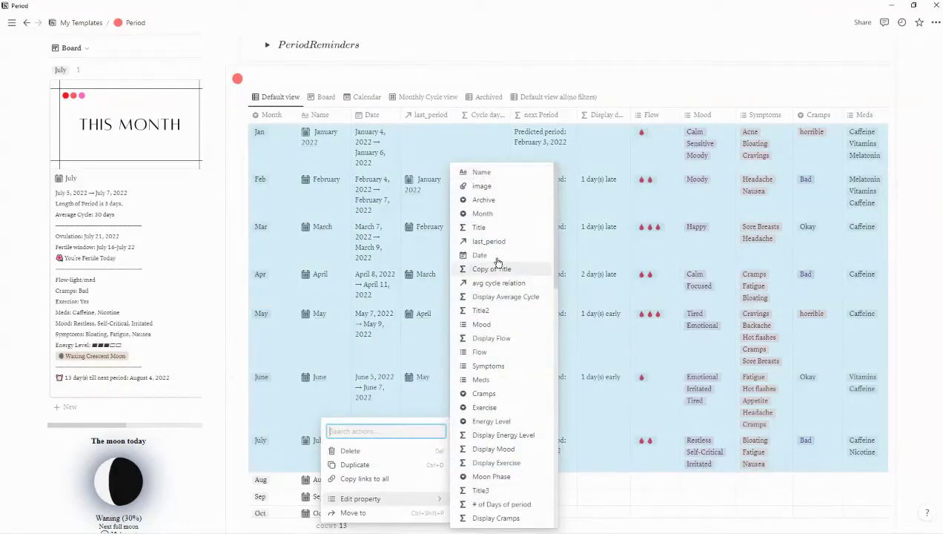
click(475, 254)
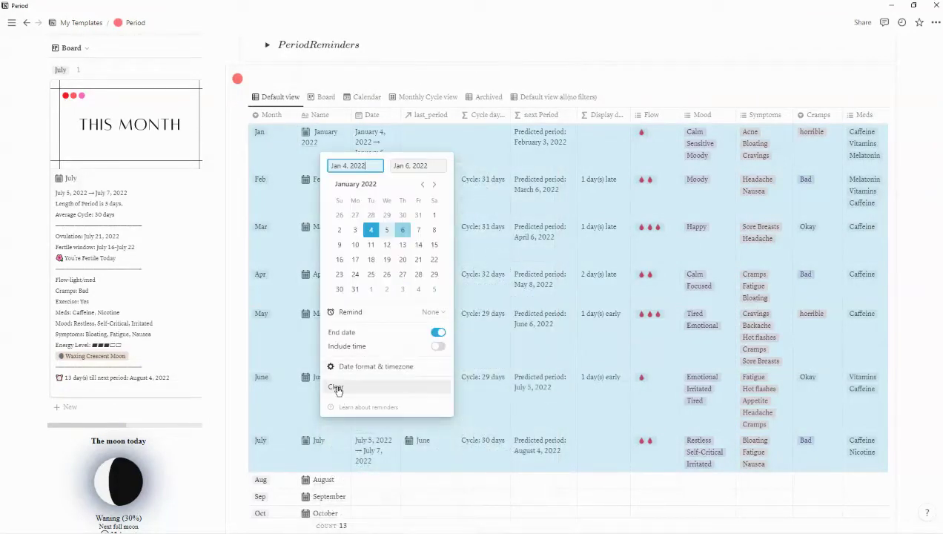
key(Escape)
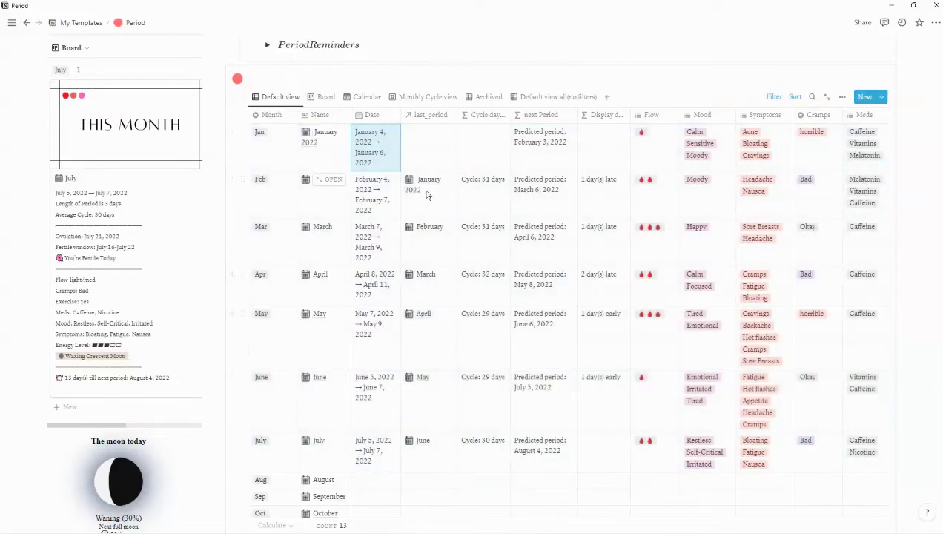
- Select February–July last_period values and open a bulk edit, closing the picker unchanged
drag(425, 190, 417, 454)
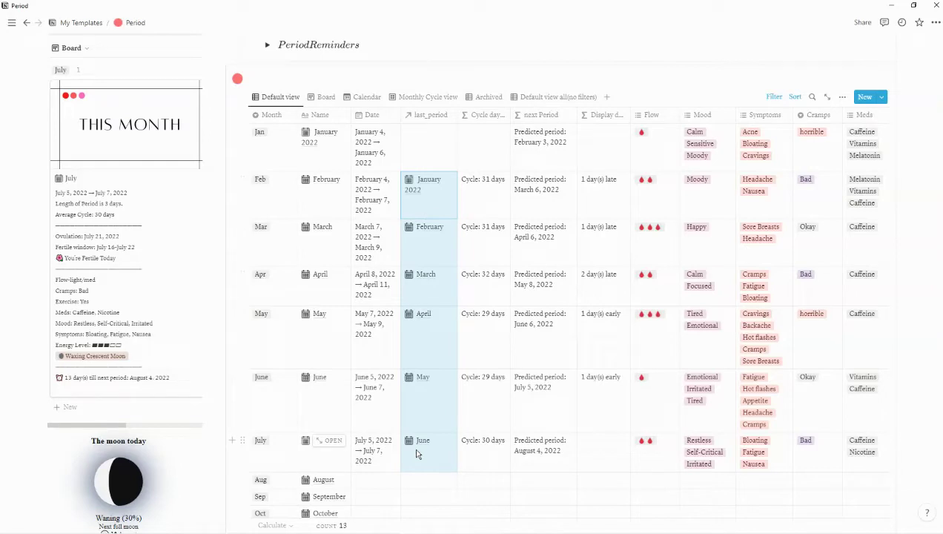
right_click(416, 453)
mouse_move(454, 428)
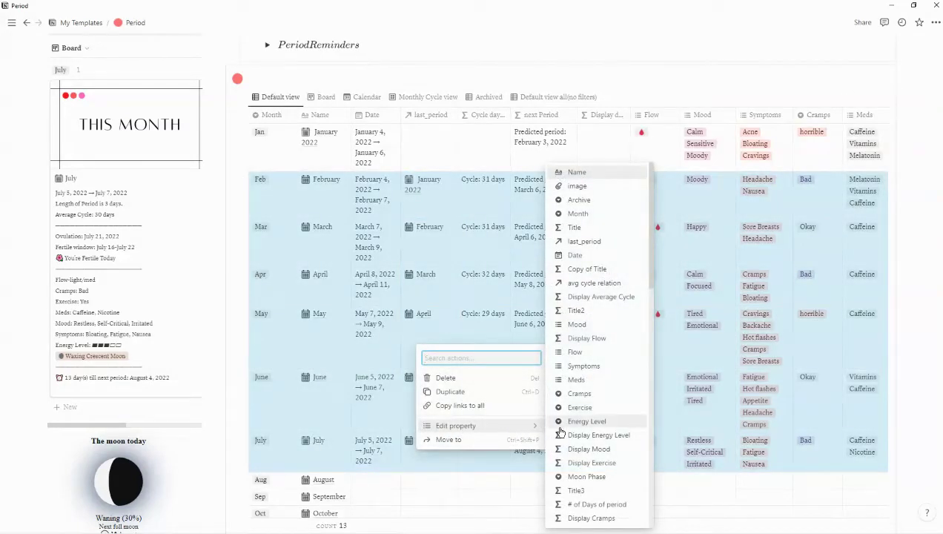
click(593, 242)
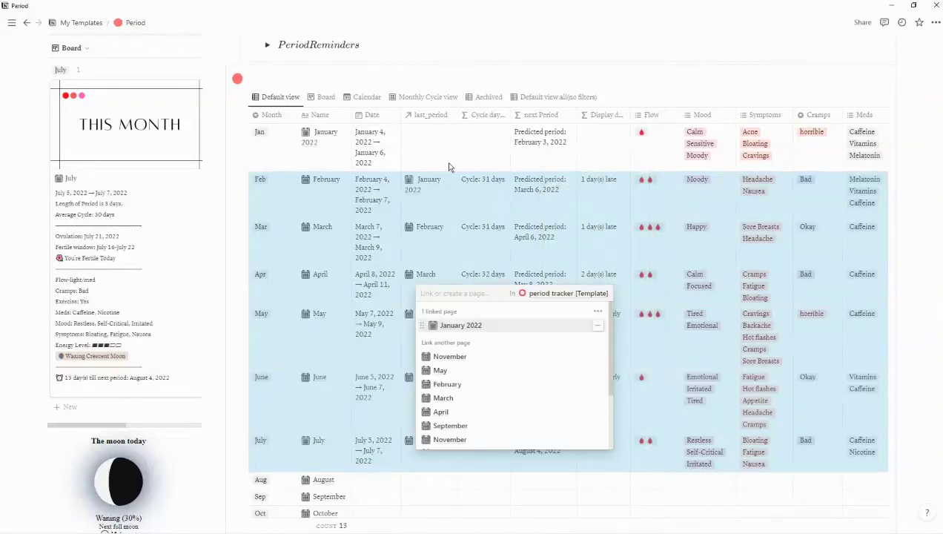
click(627, 87)
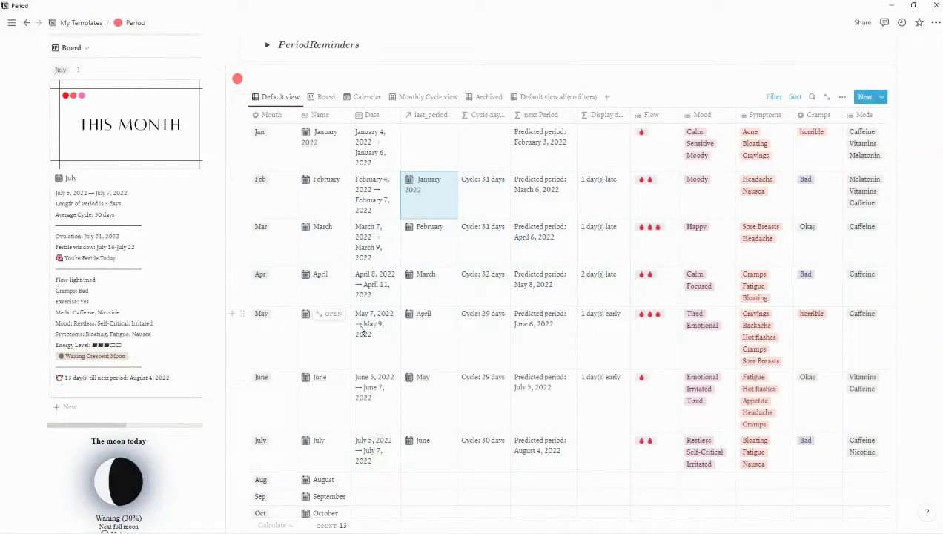
- Add a blank new entry to the table and set its Month to Jan
scroll(361, 330, down, 5)
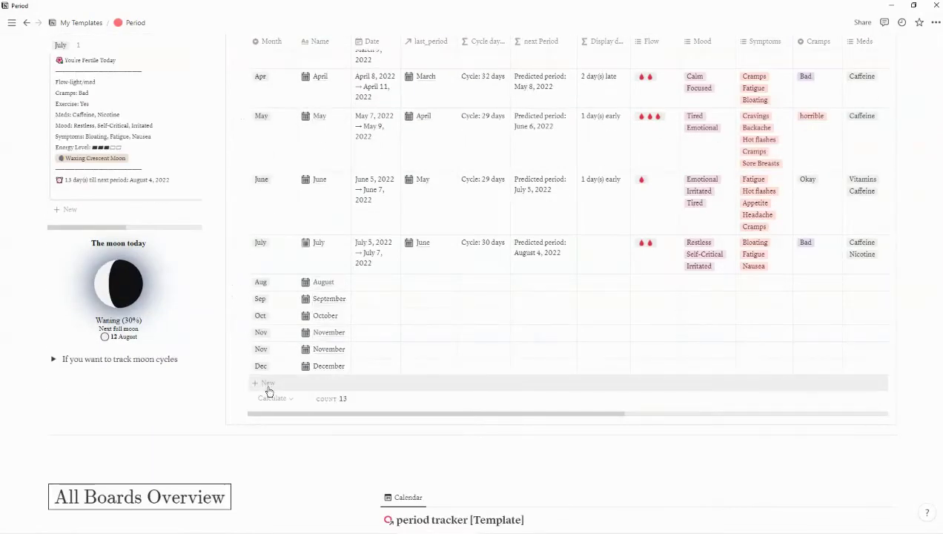
click(268, 385)
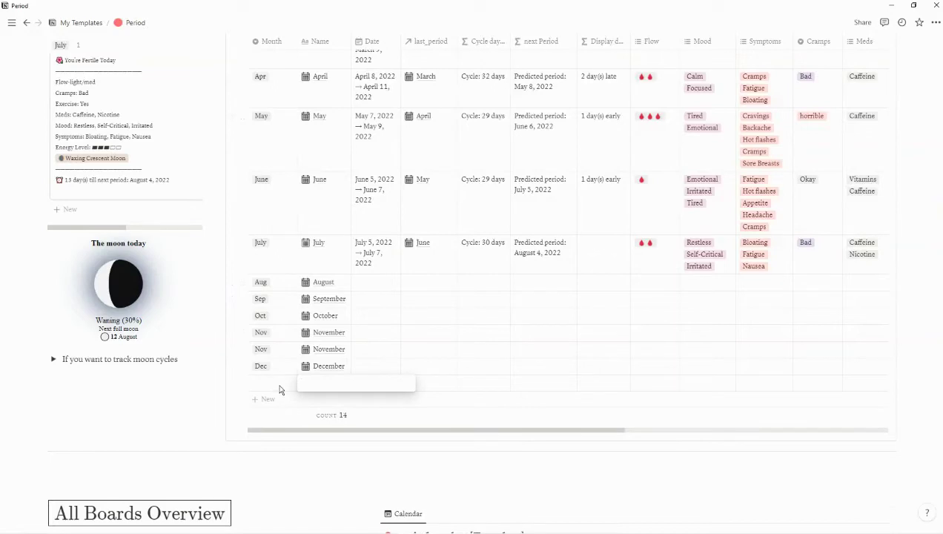
key(Escape)
click(270, 386)
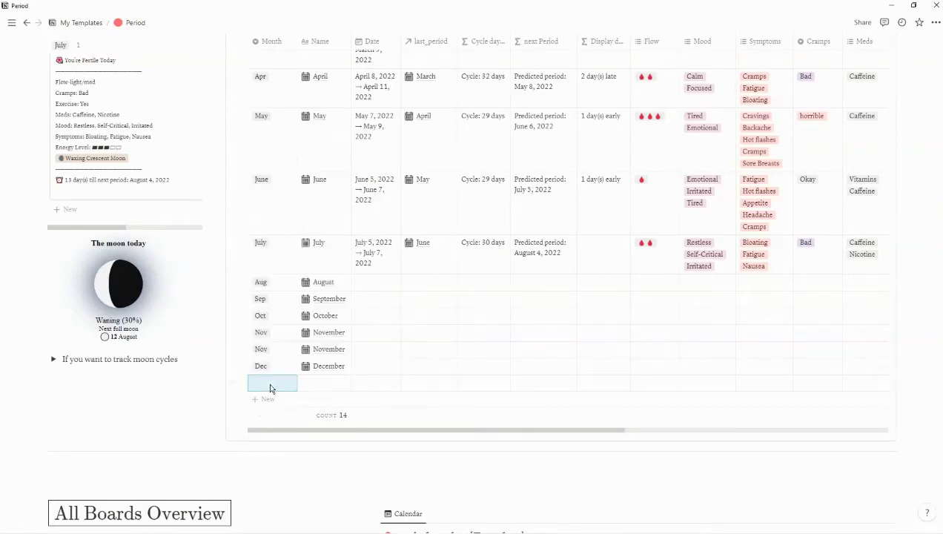
click(270, 387)
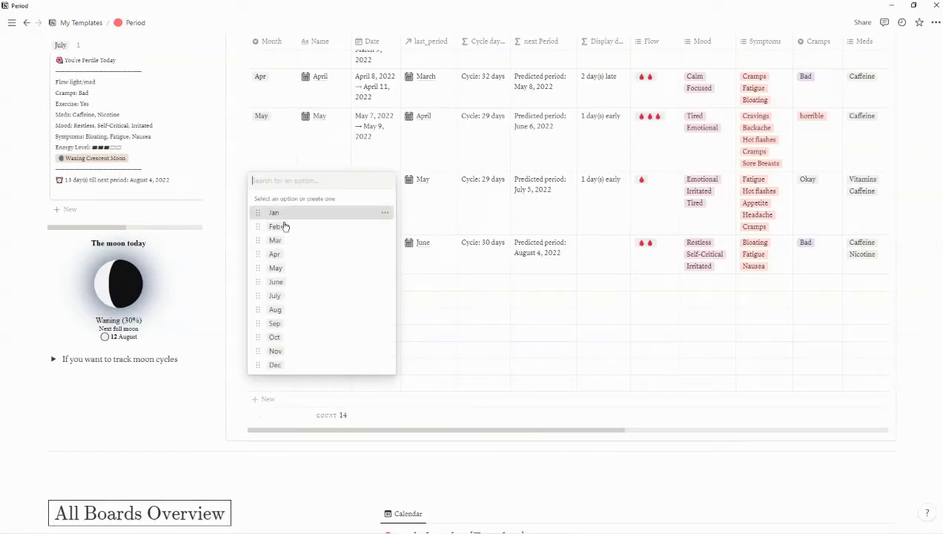
key(Return)
scroll(377, 368, up, 5)
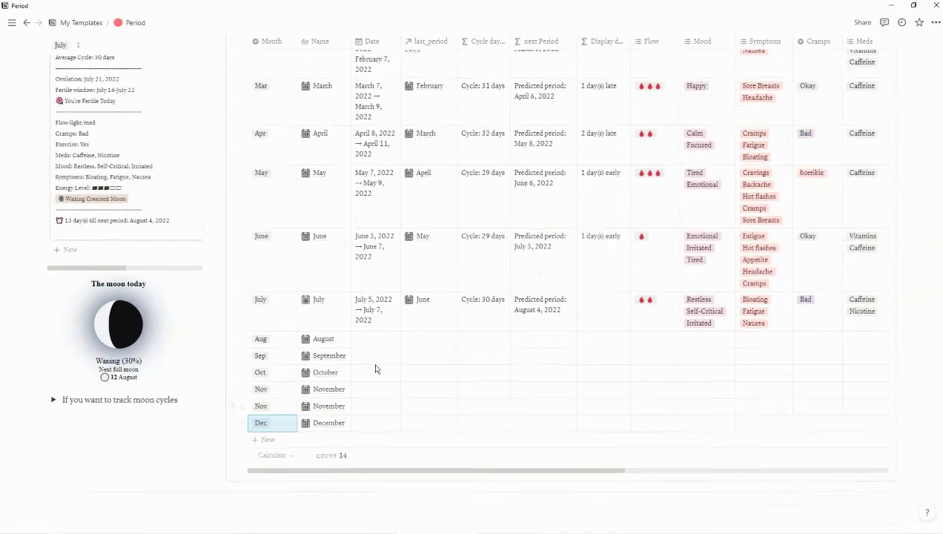
scroll(371, 336, up, 1)
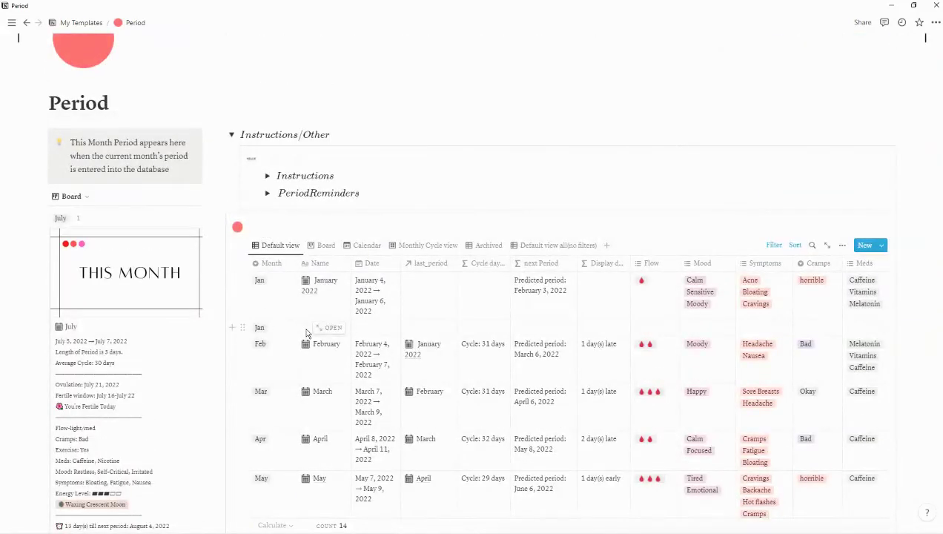
- Leave the new Jan entry's name empty, then delete that blank row
click(306, 330)
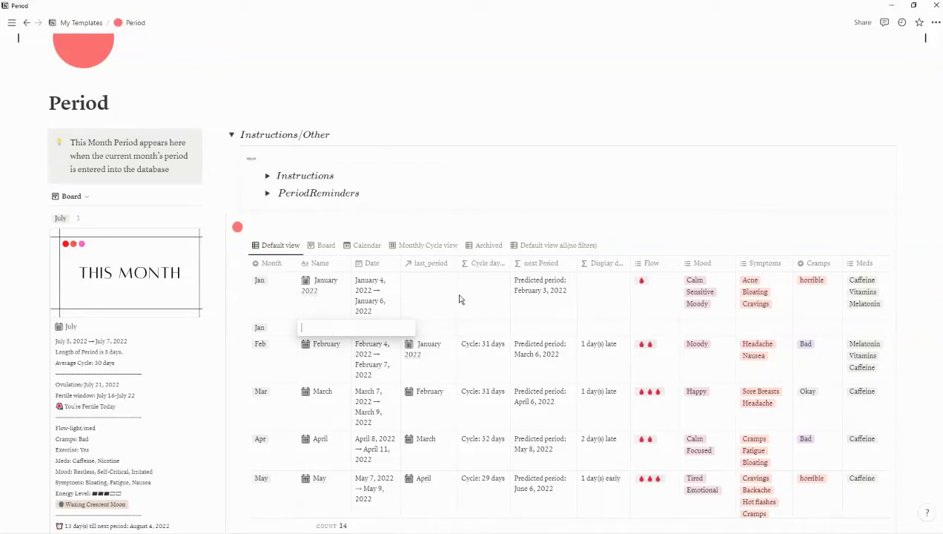
key(Escape)
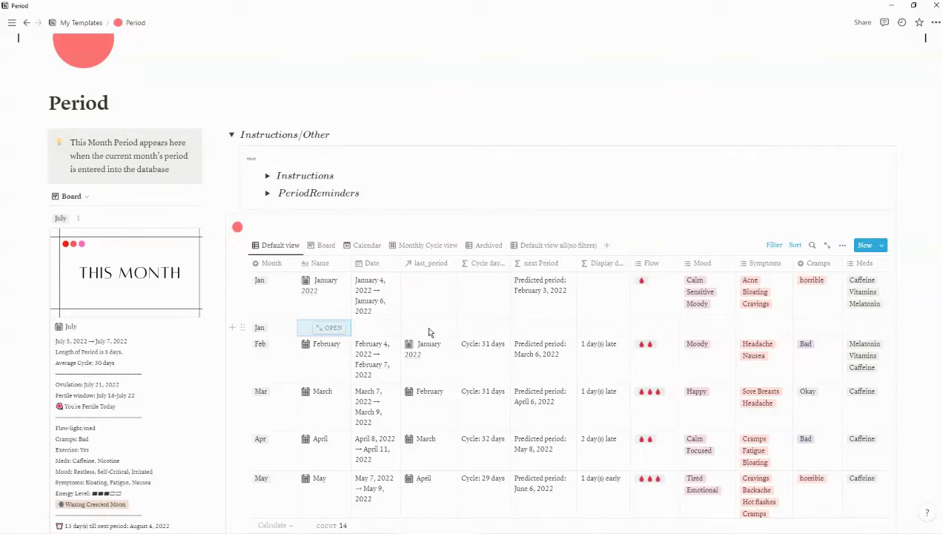
click(243, 330)
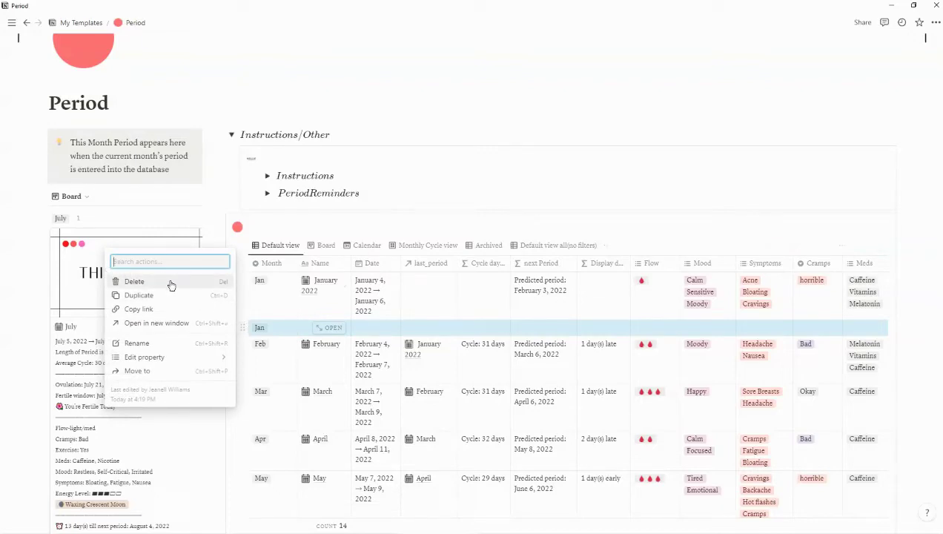
key(Delete)
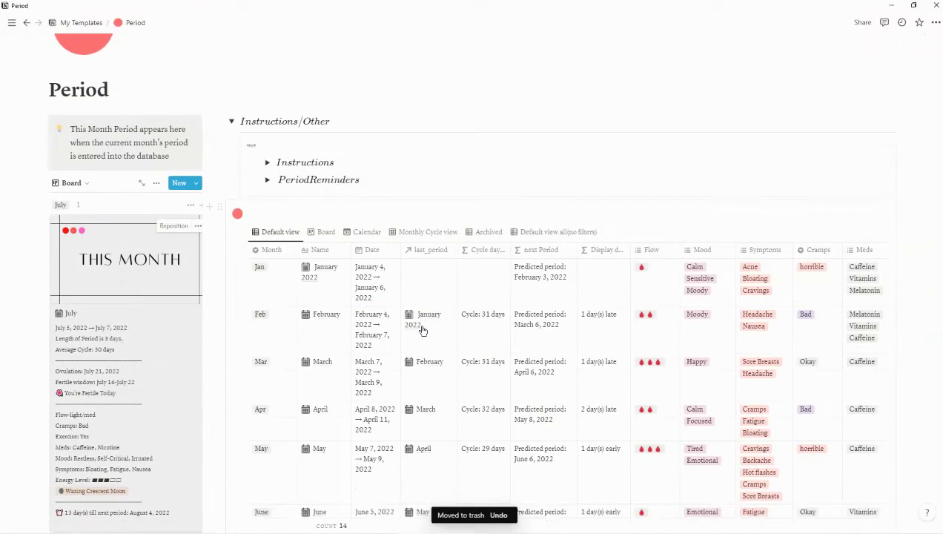
scroll(131, 142, down, 2)
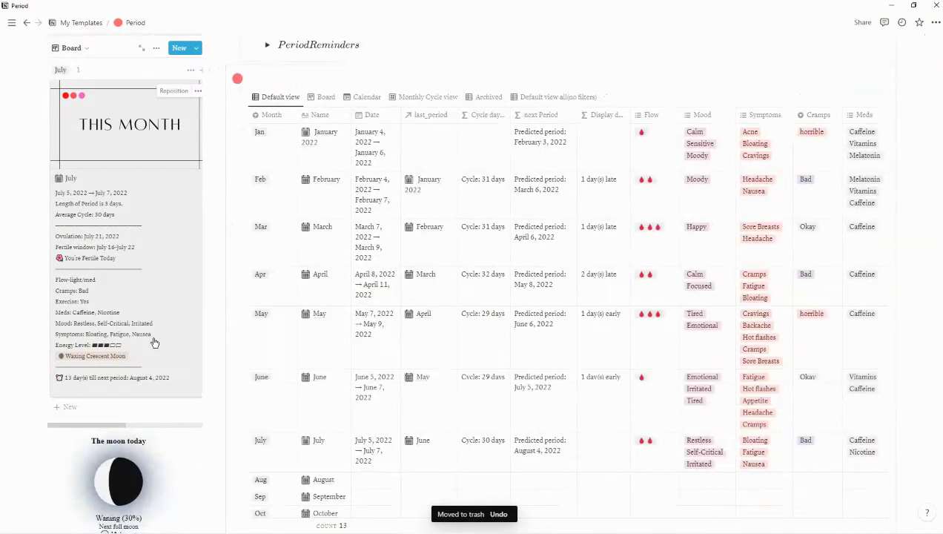
scroll(113, 150, up, 1)
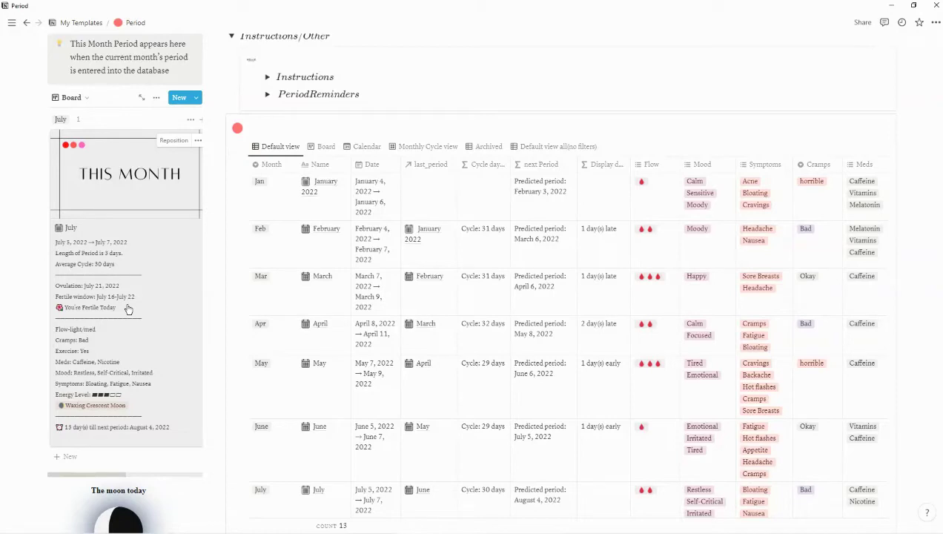
scroll(127, 309, down, 1)
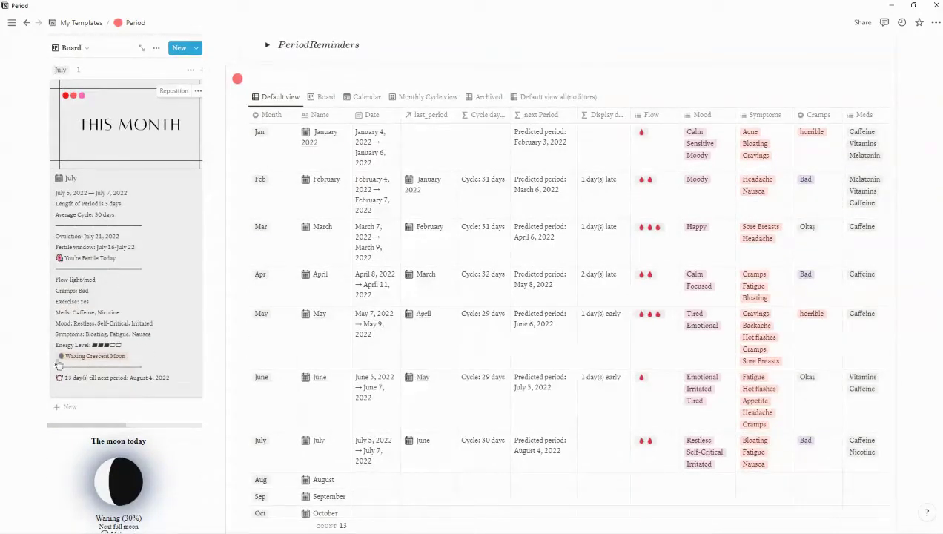
scroll(139, 362, down, 2)
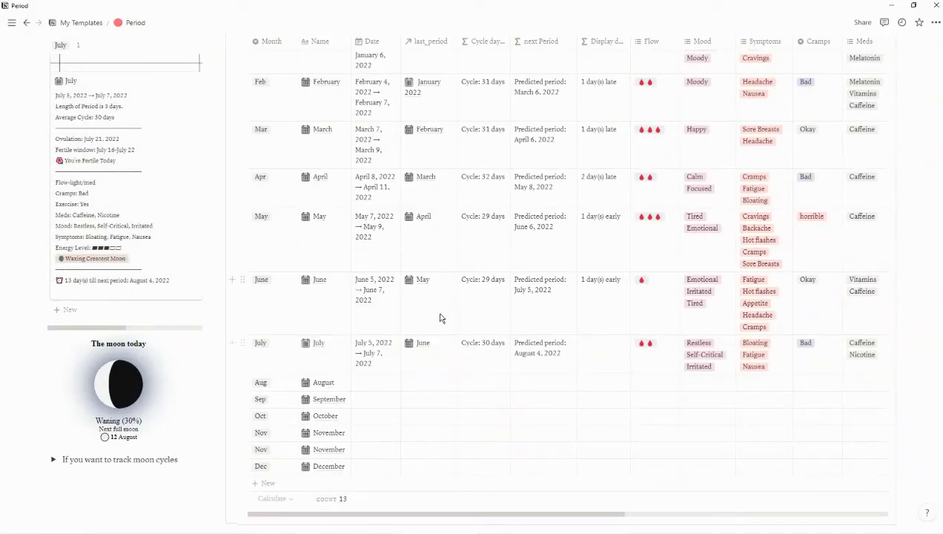
scroll(439, 318, up, 3)
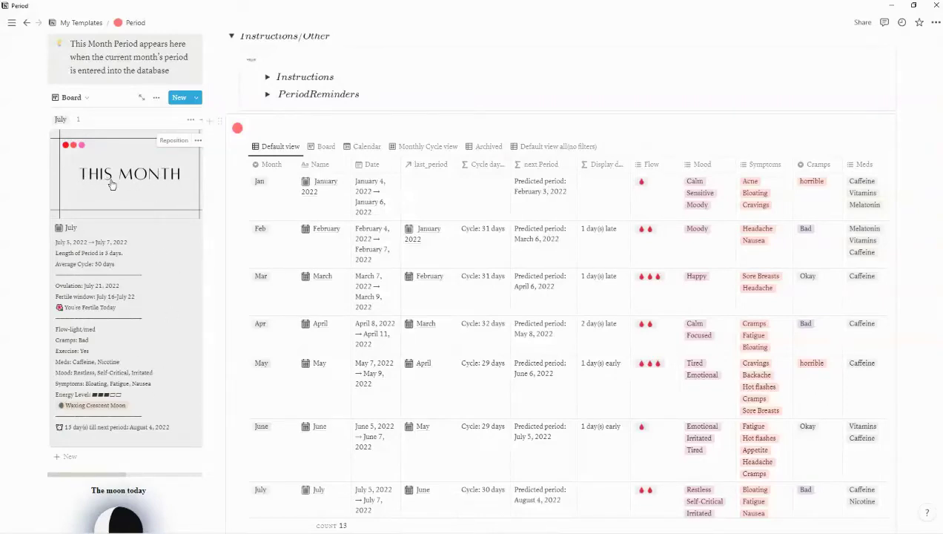
scroll(288, 257, down, 10)
scroll(288, 257, down, 5)
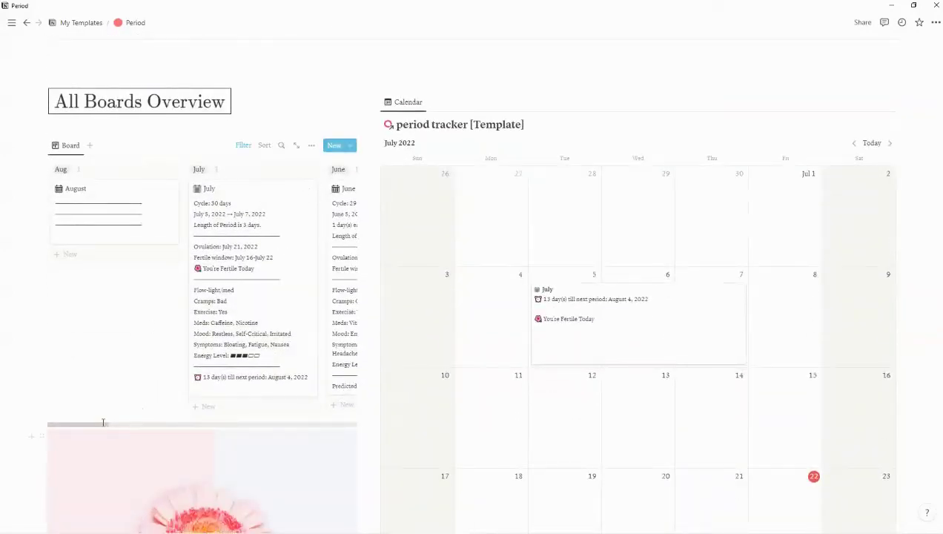
mouse_move(101, 422)
mouse_down()
mouse_move(363, 423)
mouse_move(99, 417)
mouse_up()
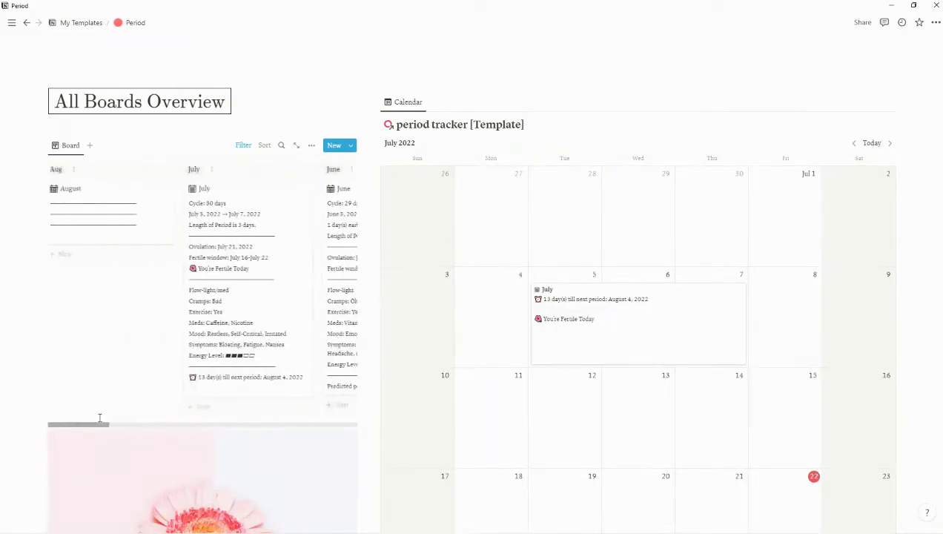
click(854, 144)
click(890, 144)
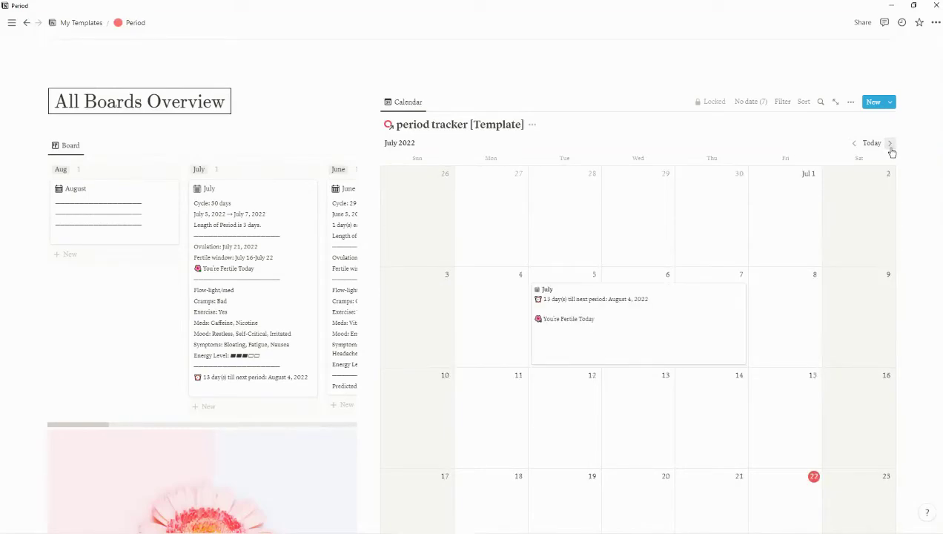
scroll(597, 322, up, 12)
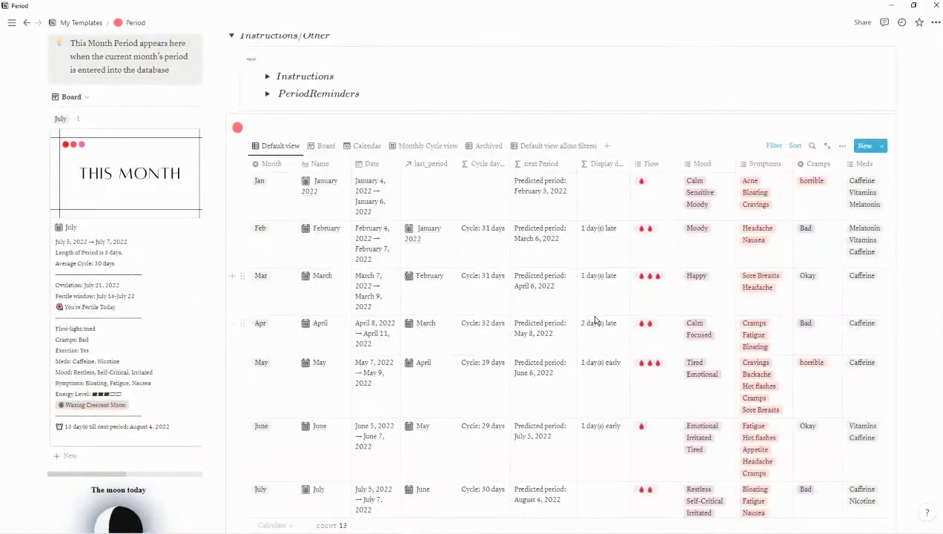
scroll(594, 323, down, 2)
scroll(319, 123, up, 2)
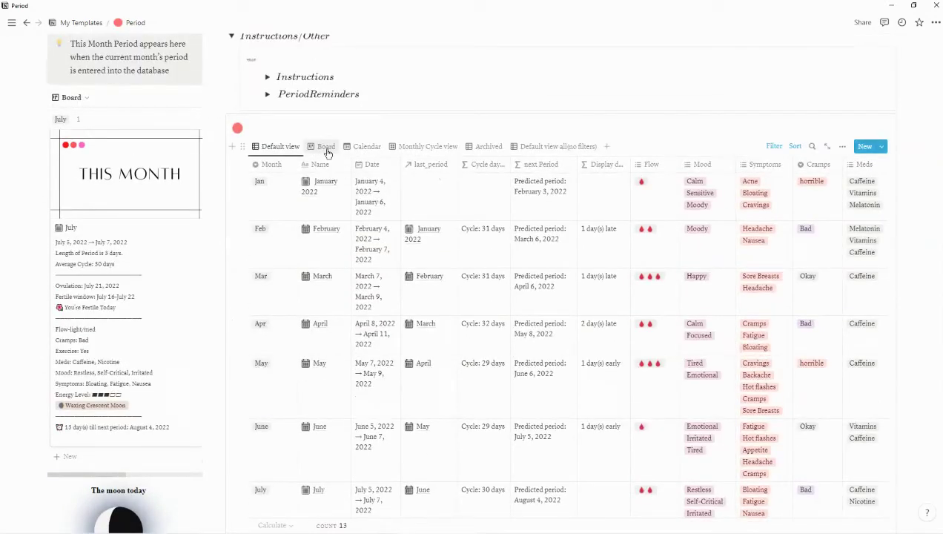
click(327, 146)
click(366, 149)
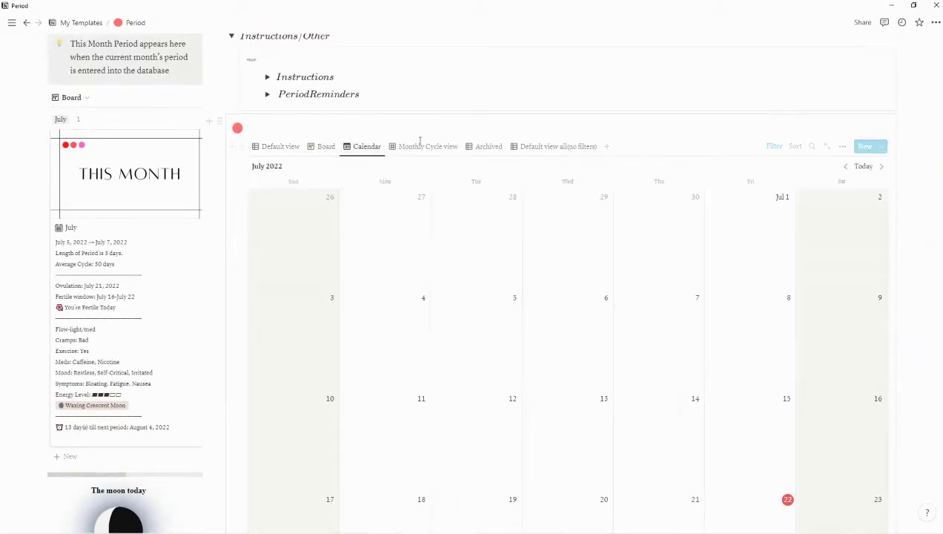
click(424, 150)
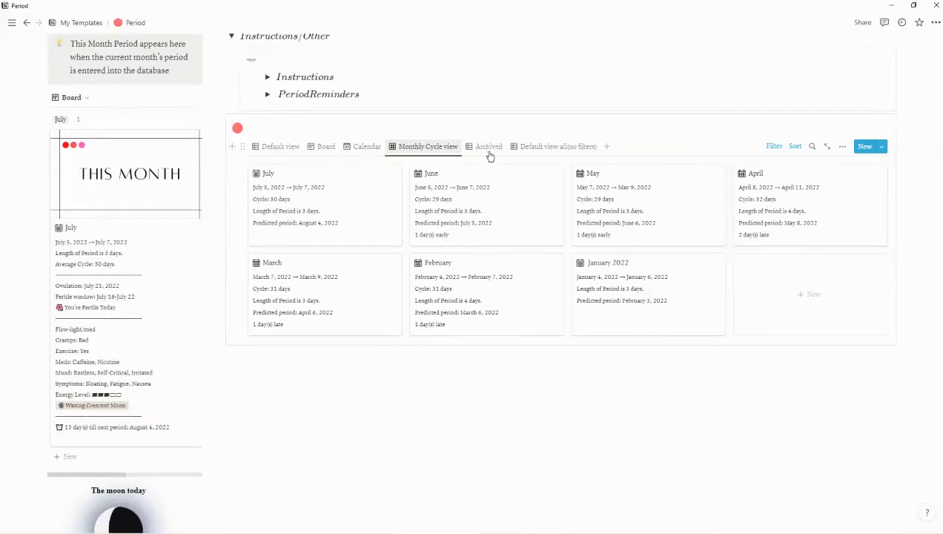
click(502, 150)
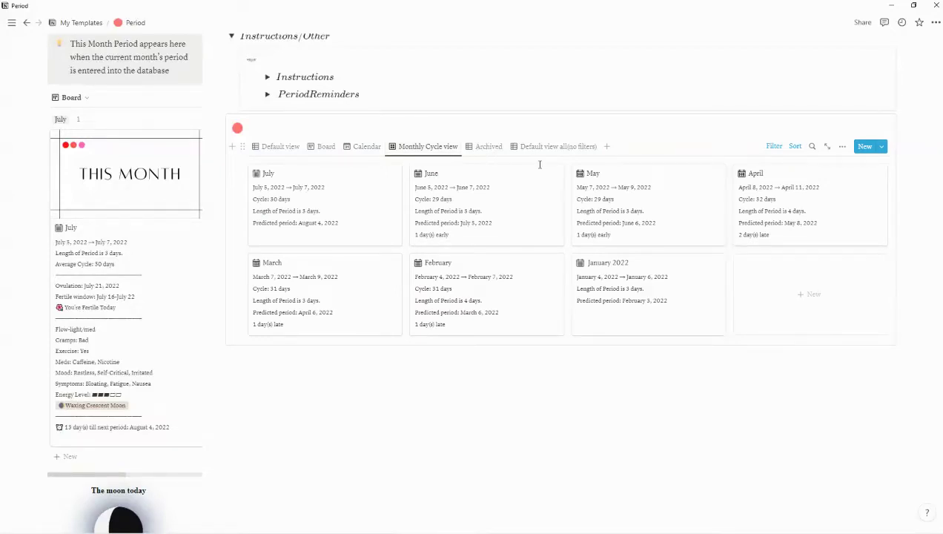
click(503, 151)
click(547, 151)
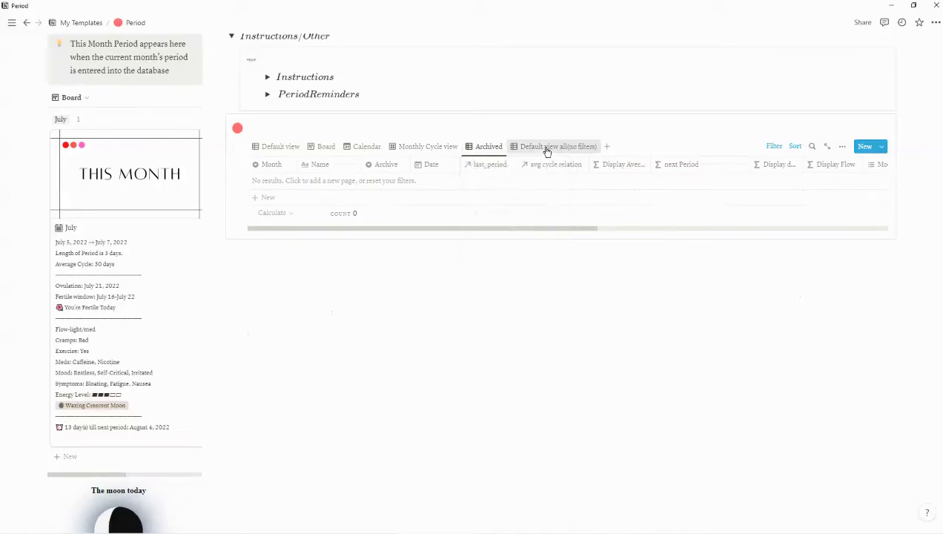
click(548, 150)
click(288, 151)
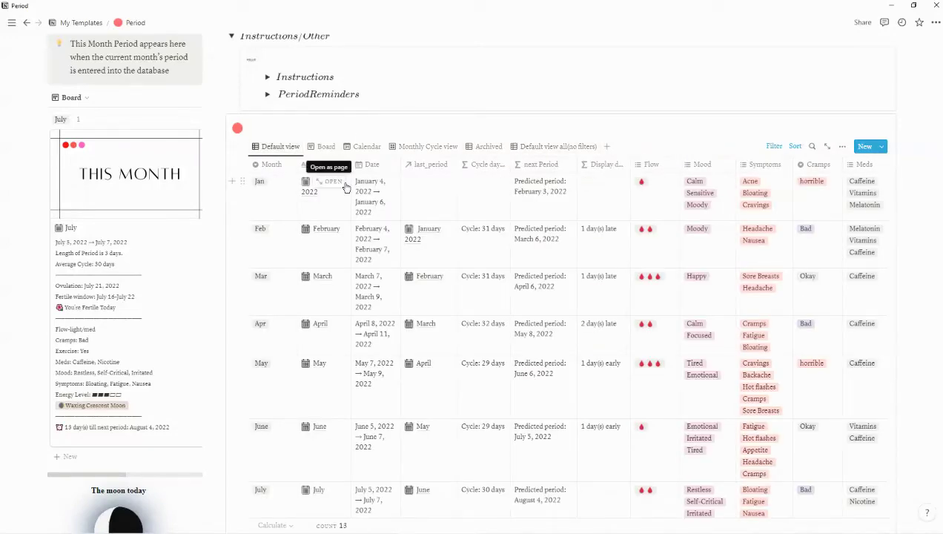
scroll(335, 222, down, 5)
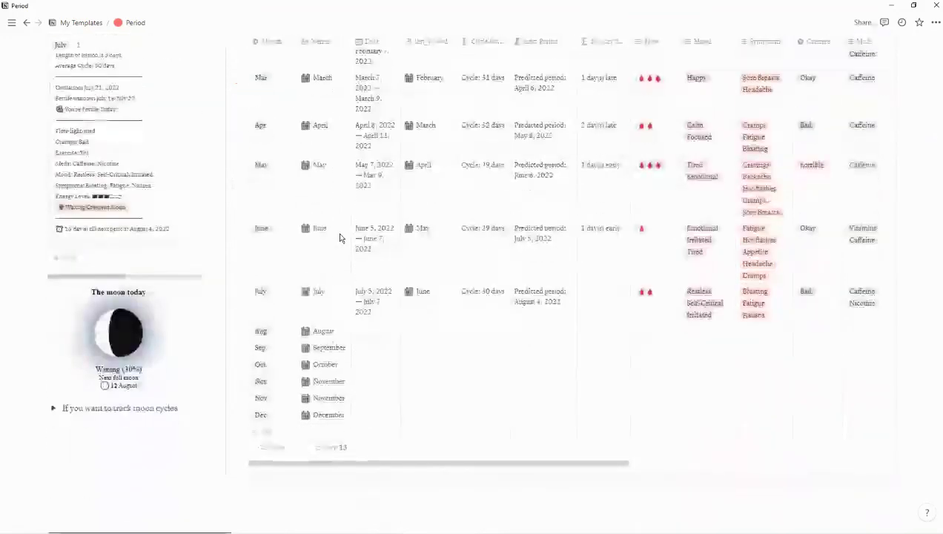
scroll(338, 248, down, 1)
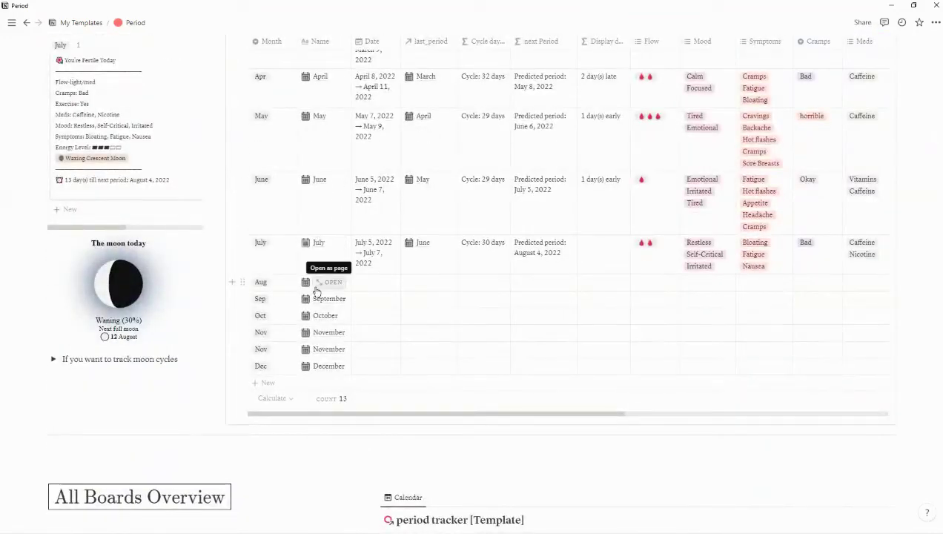
scroll(354, 344, down, 4)
scroll(355, 344, down, 2)
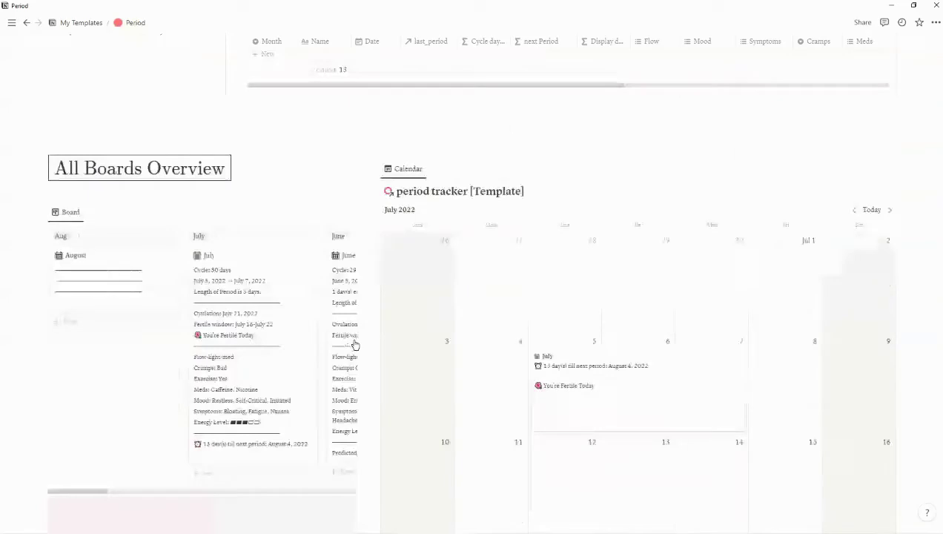
scroll(461, 311, up, 2)
scroll(464, 311, up, 5)
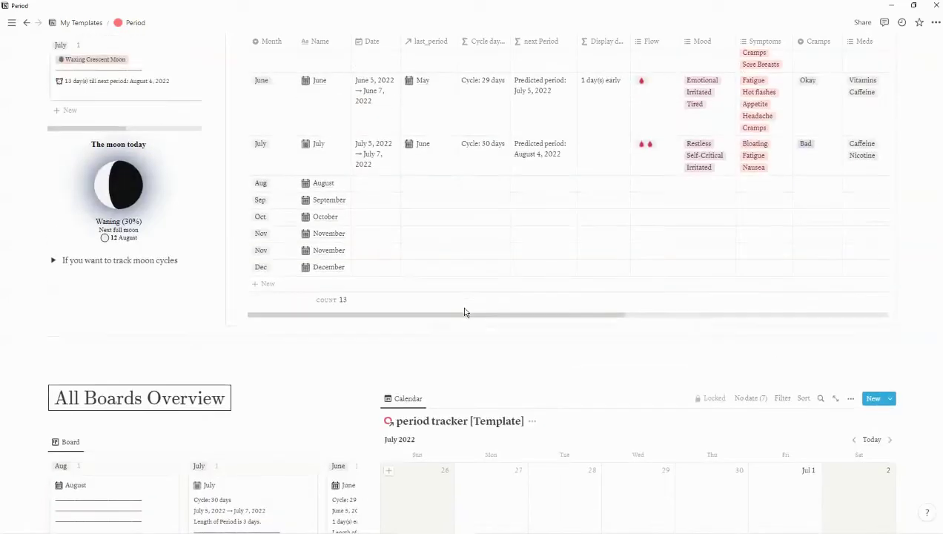
- Set the August entry's Date to August 3, 2022
click(382, 334)
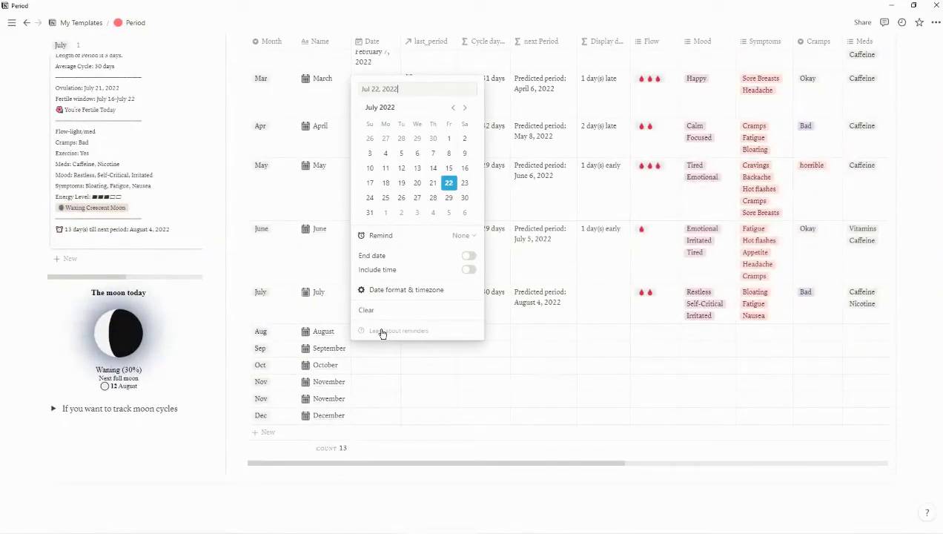
click(465, 107)
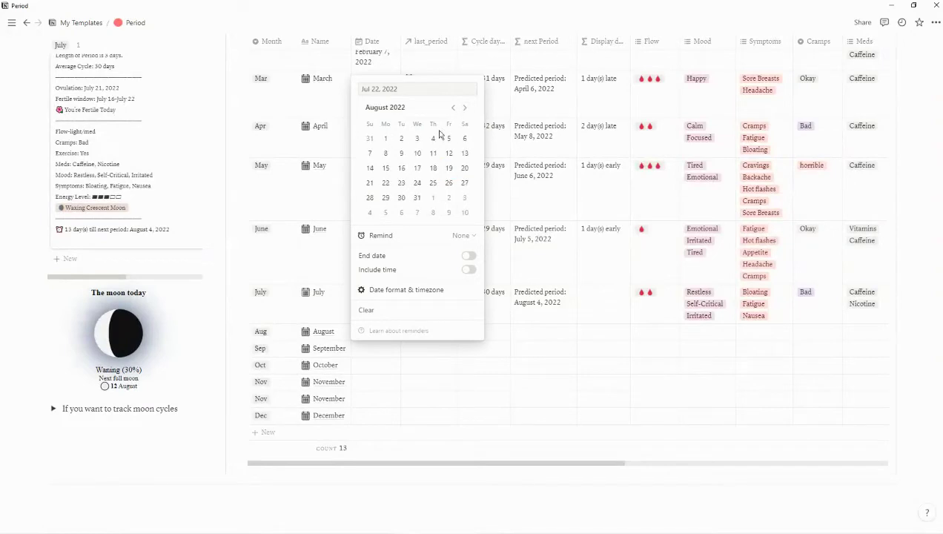
key(Return)
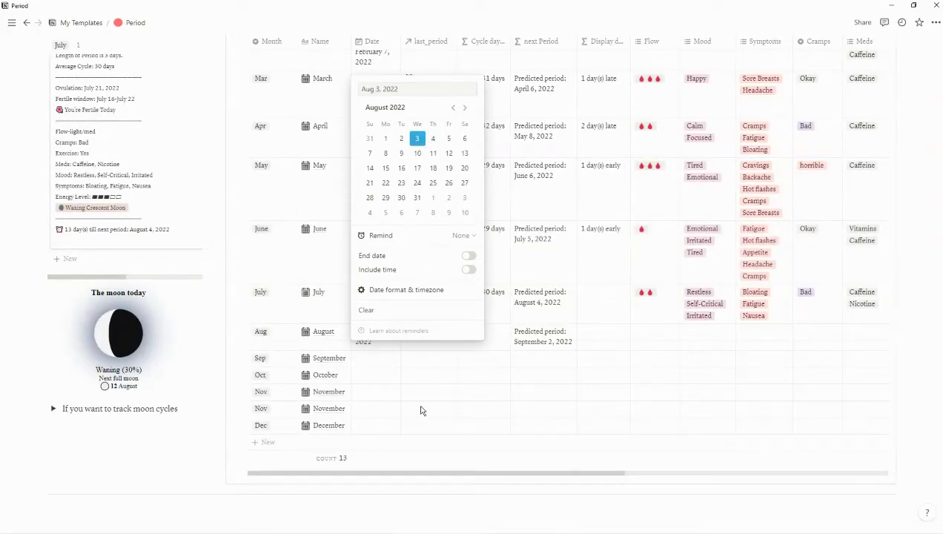
click(421, 409)
- Link July as the August entry's last_period by searching 'jul'
click(423, 343)
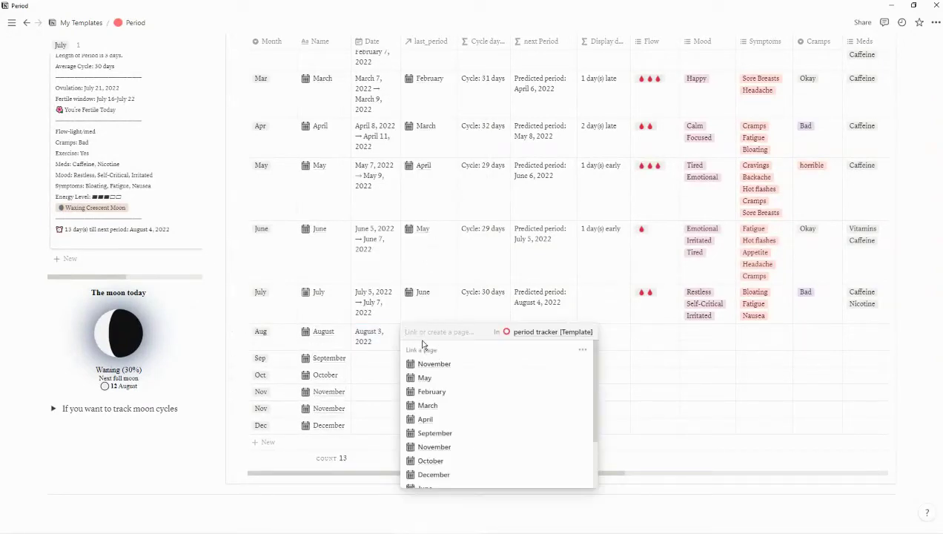
text(jul)
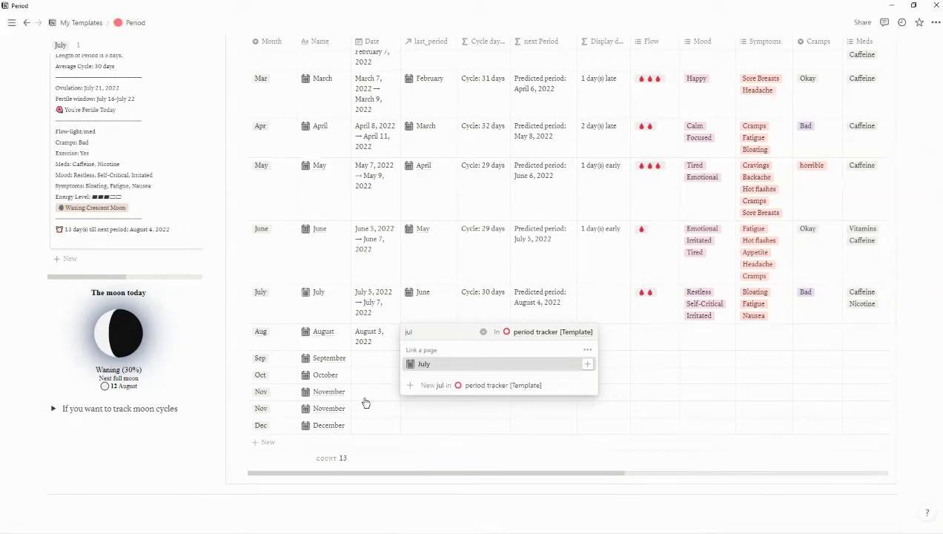
key(Return)
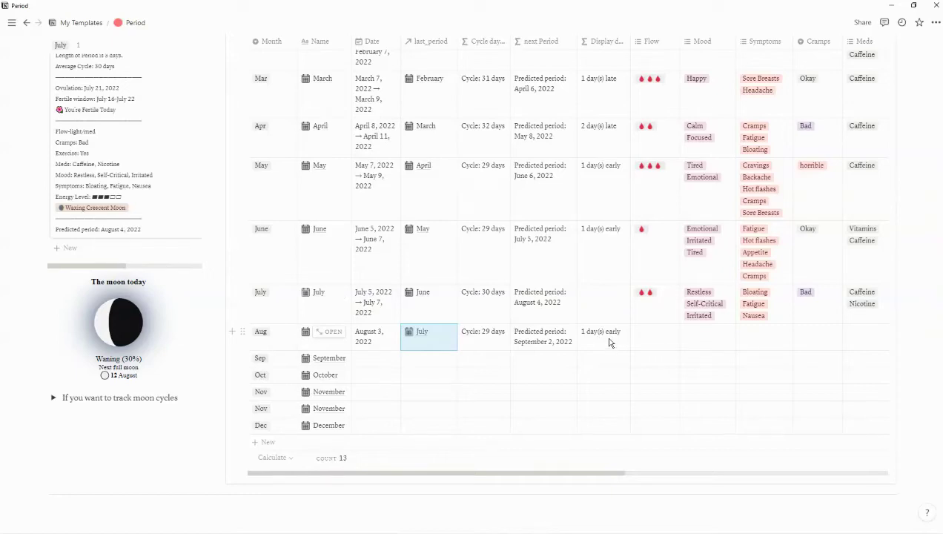
- Give the August entry two-drop flow, Sensitive mood, and Insomnia and Cravings symptoms
click(551, 472)
drag(552, 472, 681, 471)
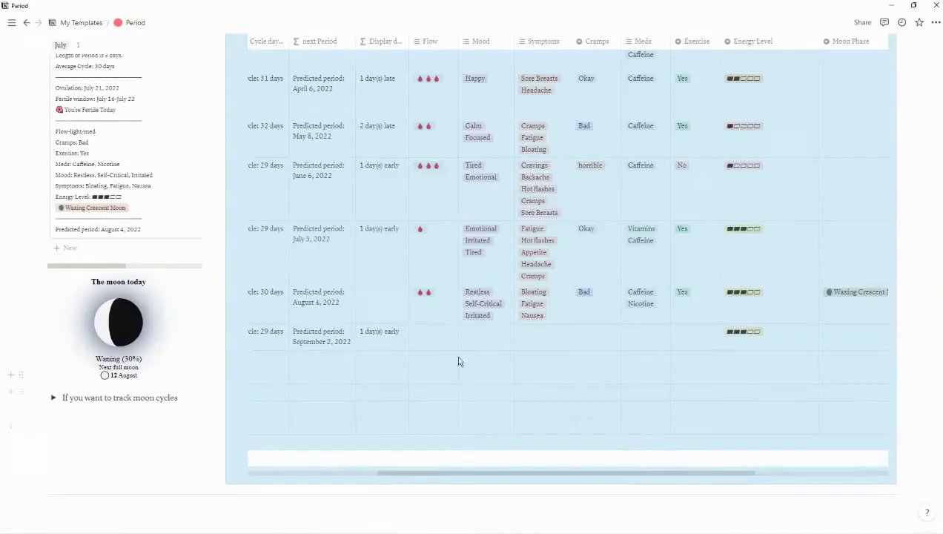
click(441, 340)
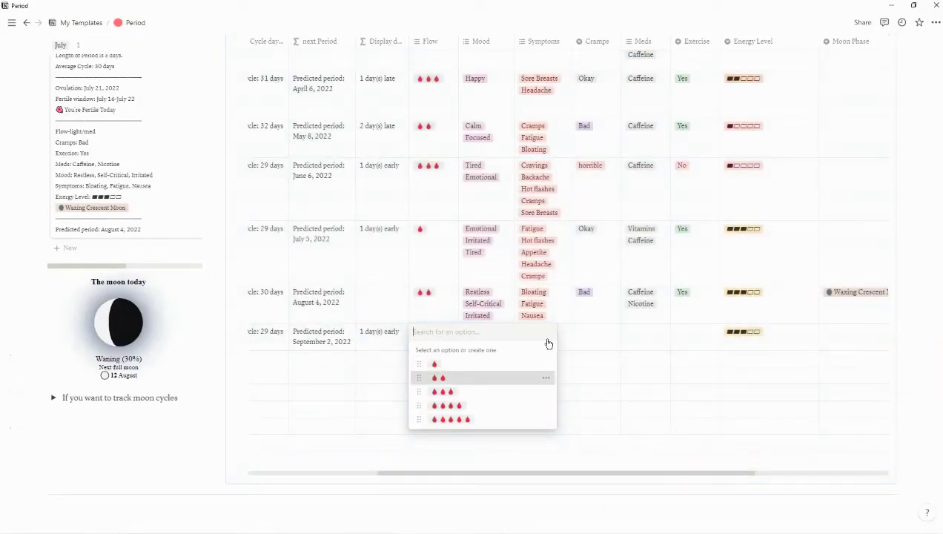
key(Return)
click(473, 345)
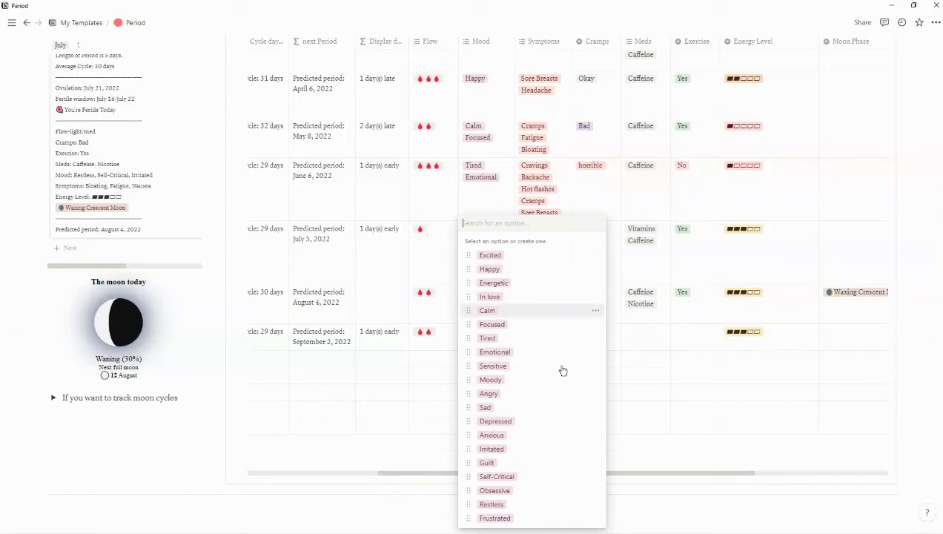
key(Escape)
click(475, 346)
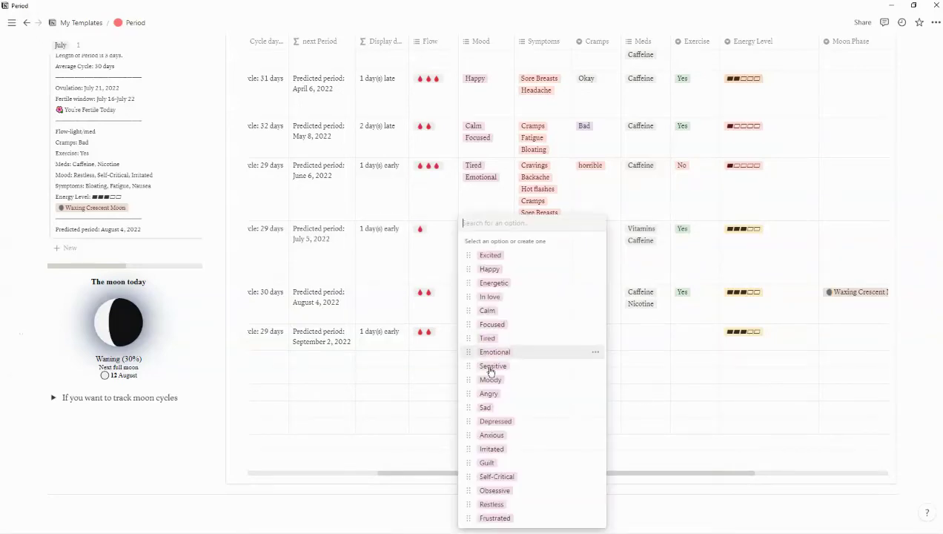
key(Return)
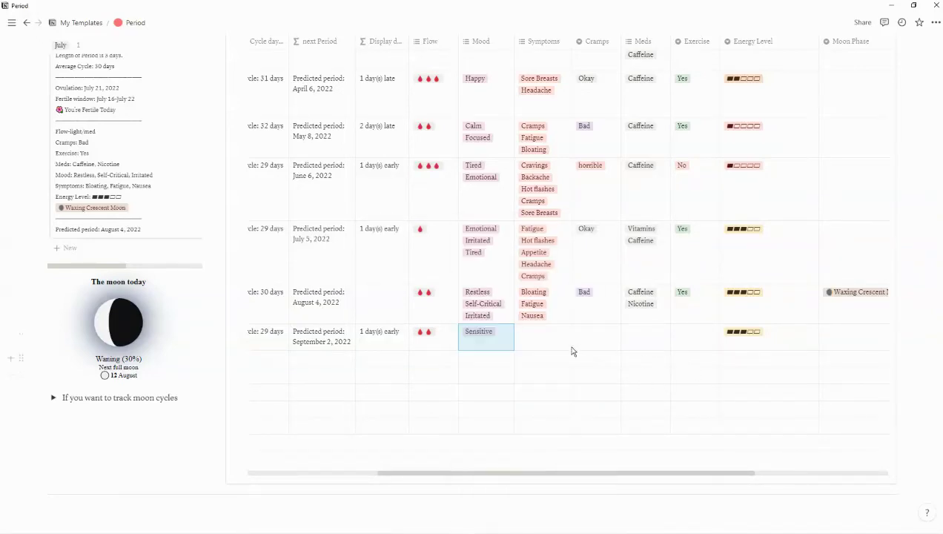
click(548, 345)
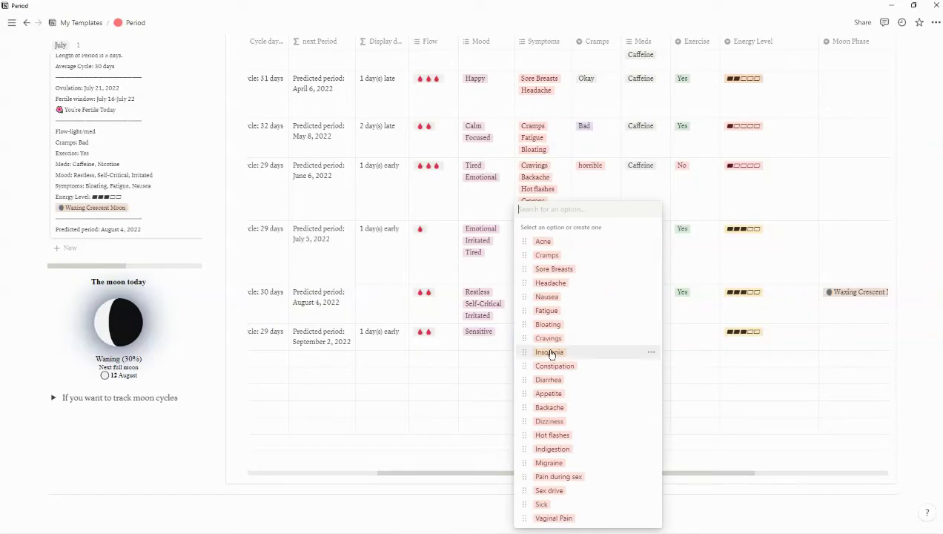
click(591, 351)
key(Return)
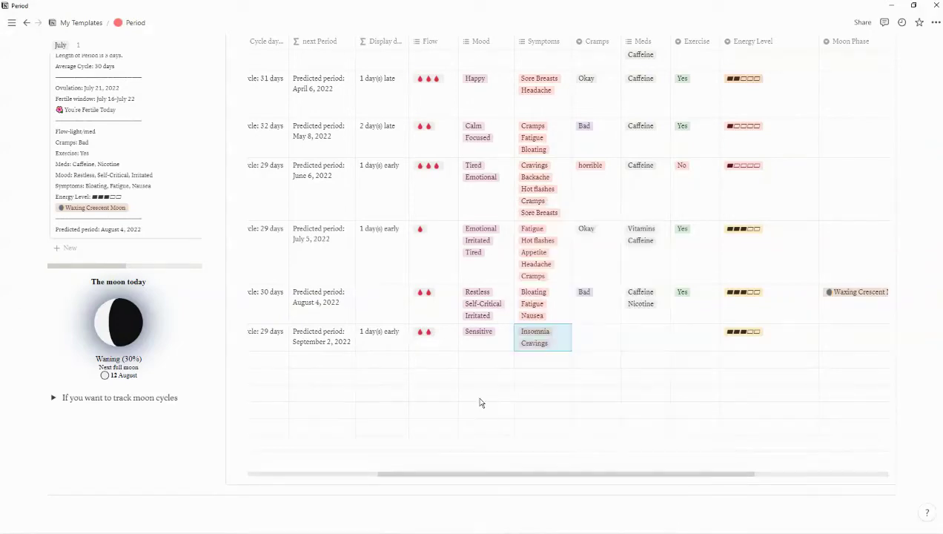
- Set the August entry's Cramps to None, Meds to Vitamins and Exercise to No
click(605, 343)
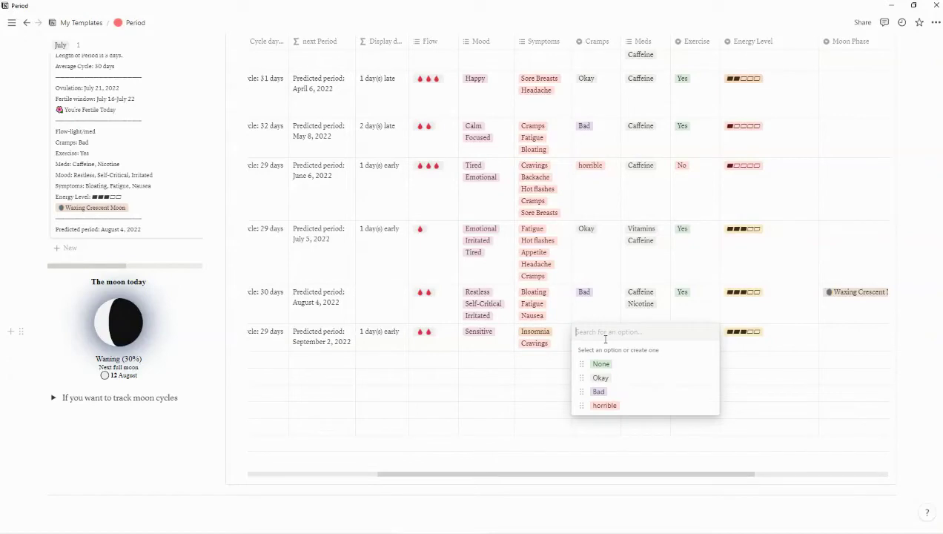
key(Return)
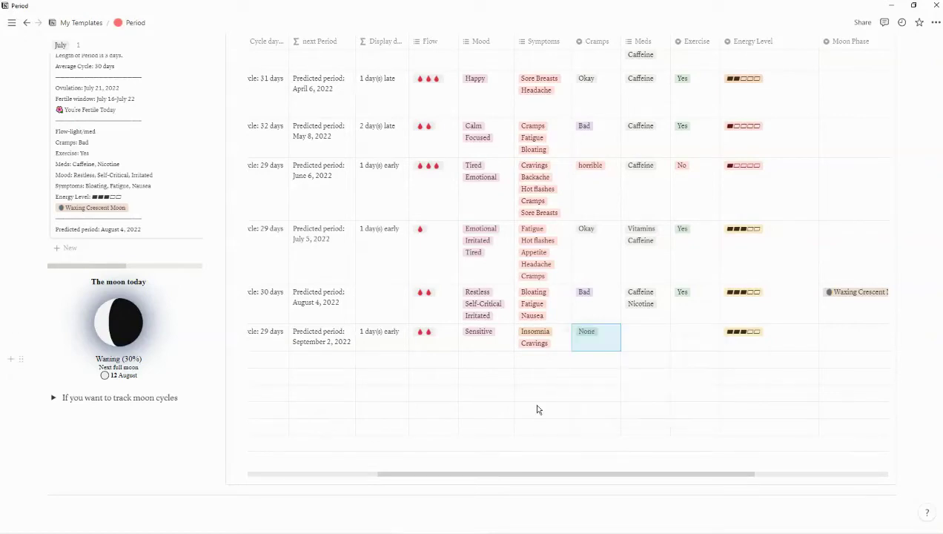
click(645, 335)
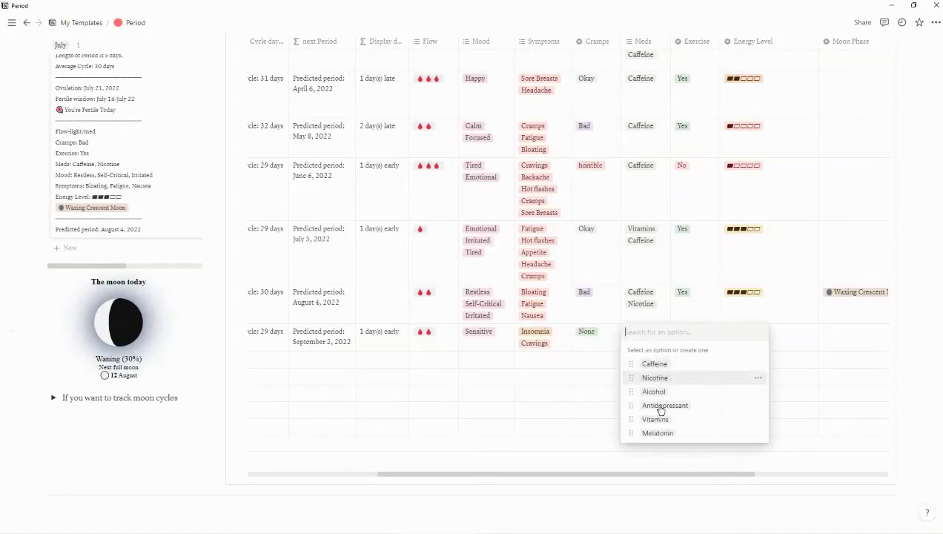
key(Return)
key(Escape)
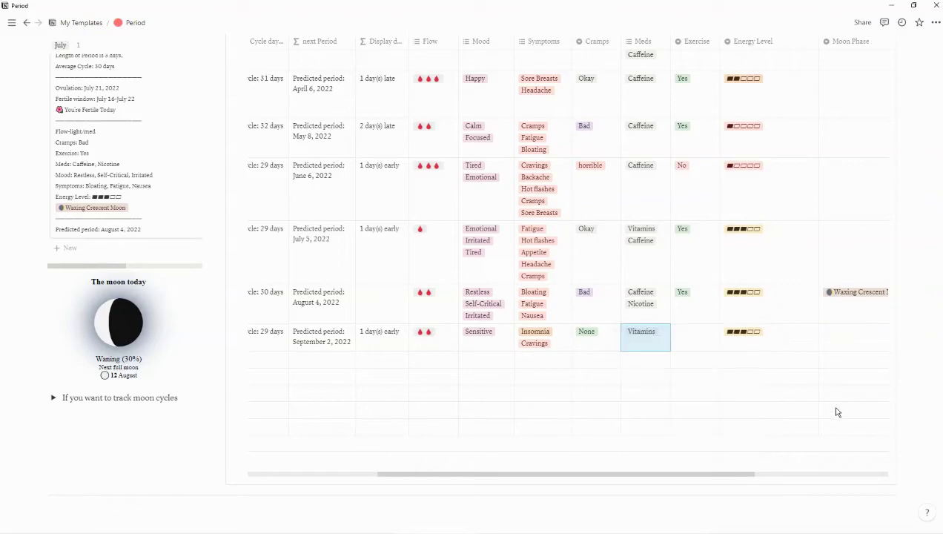
key(Right)
key(Return)
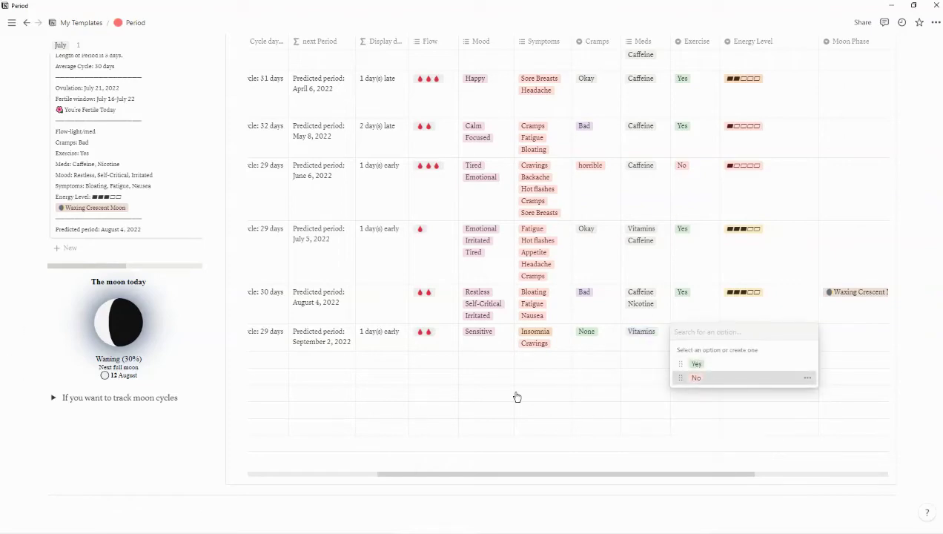
key(Return)
scroll(353, 395, down, 6)
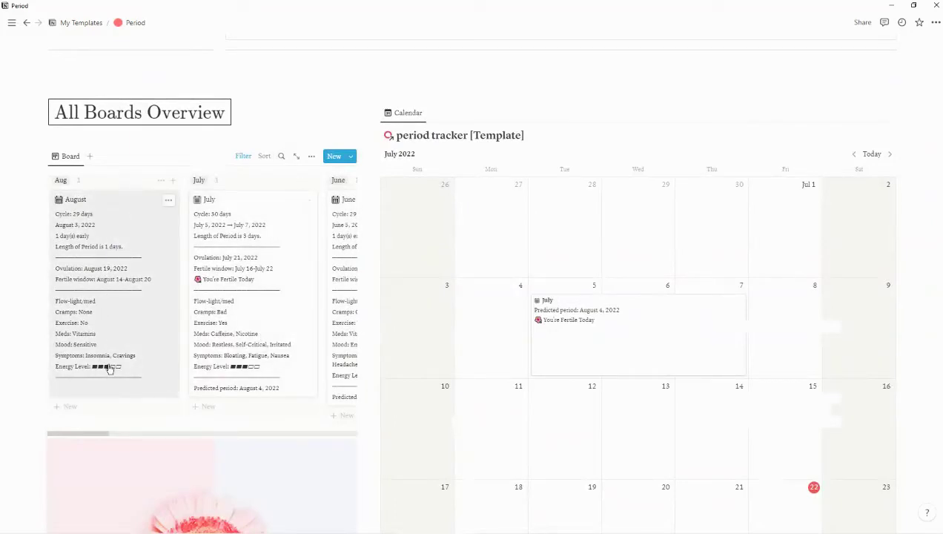
- Show August 2022 on the calendar and stretch the August entry from Aug 3 to Aug 5
click(889, 154)
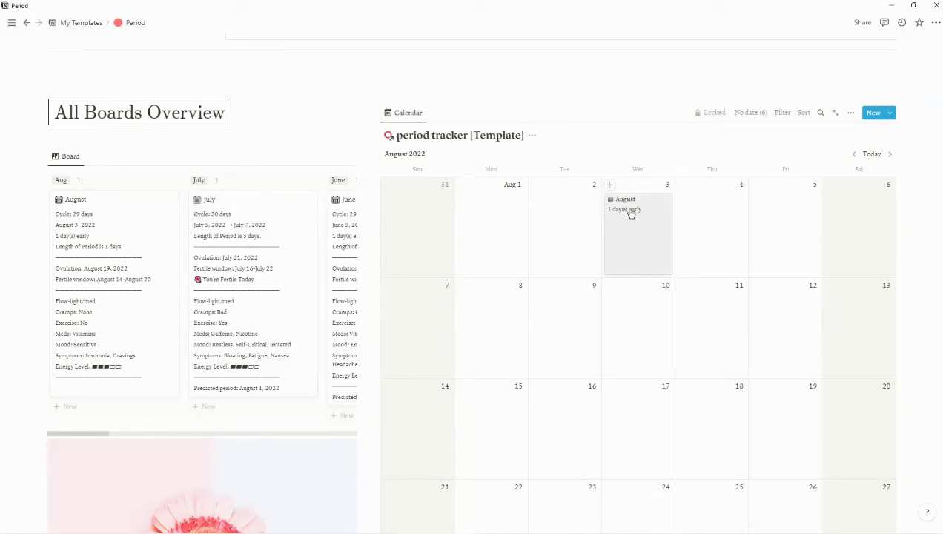
scroll(645, 248, up, 1)
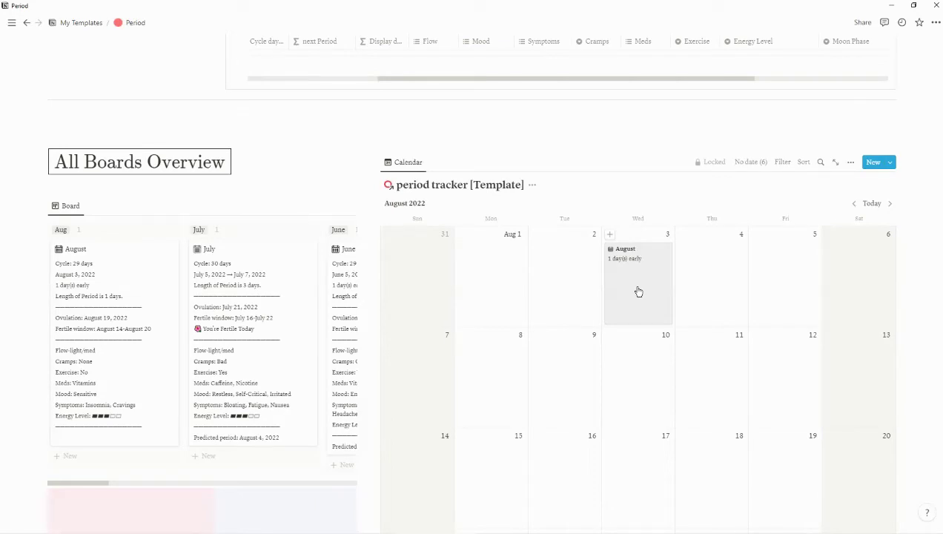
drag(676, 295, 801, 307)
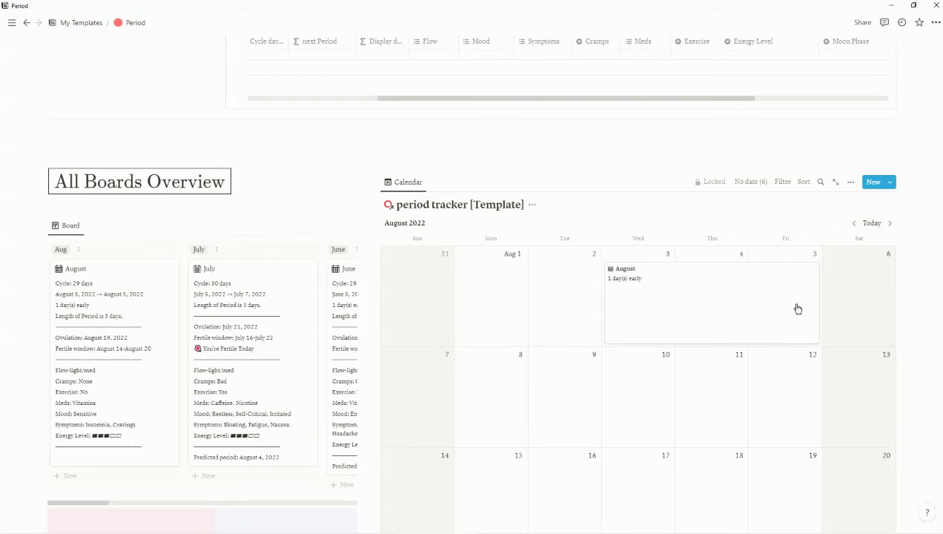
drag(598, 320, 316, 320)
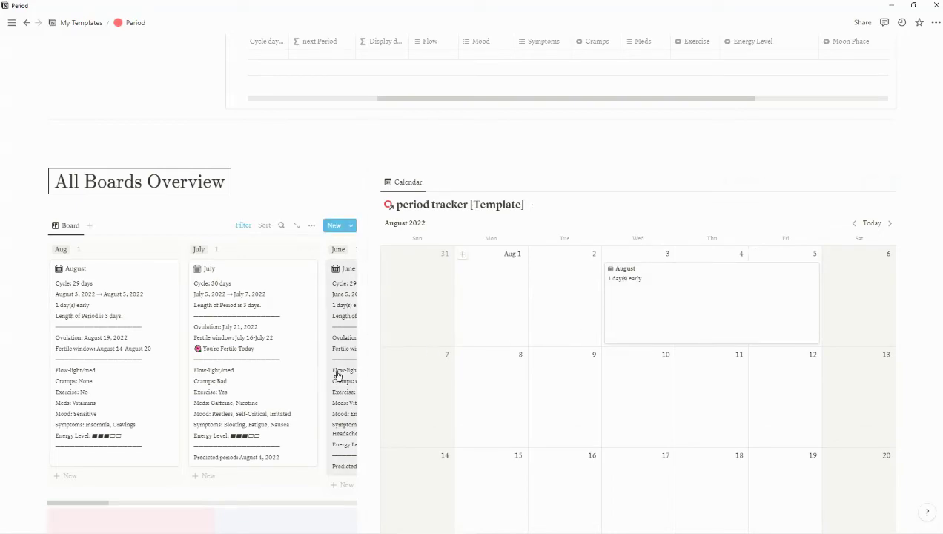
scroll(336, 375, up, 10)
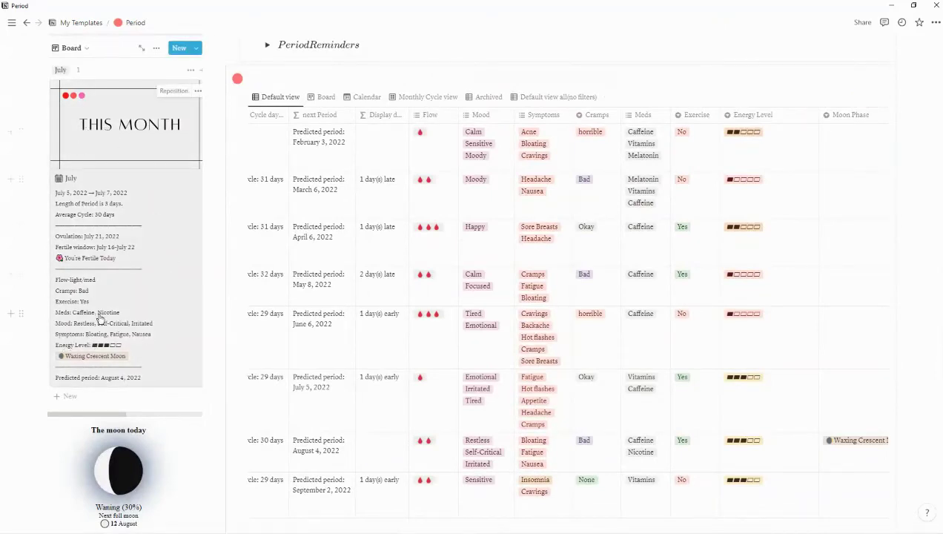
scroll(529, 342, down, 3)
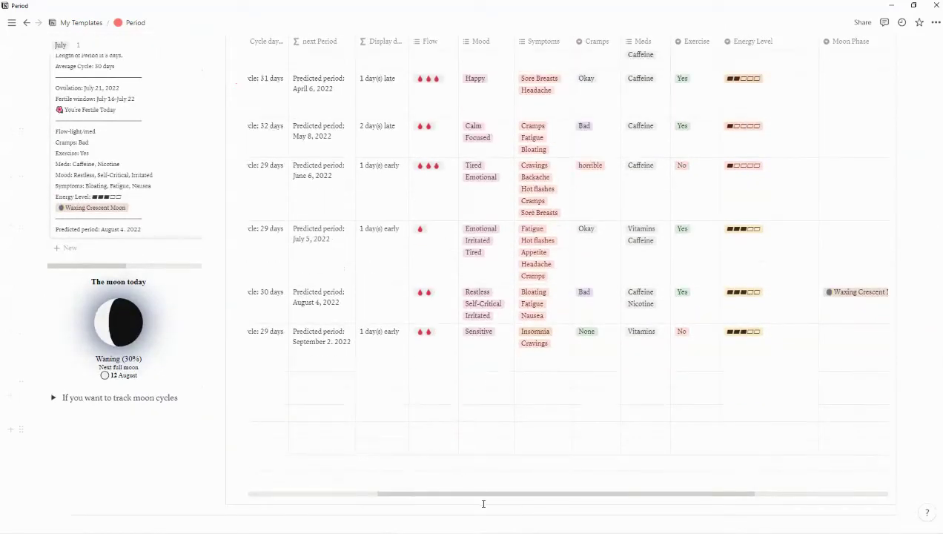
drag(482, 493, 351, 486)
scroll(351, 486, left, 2)
scroll(458, 435, up, 10)
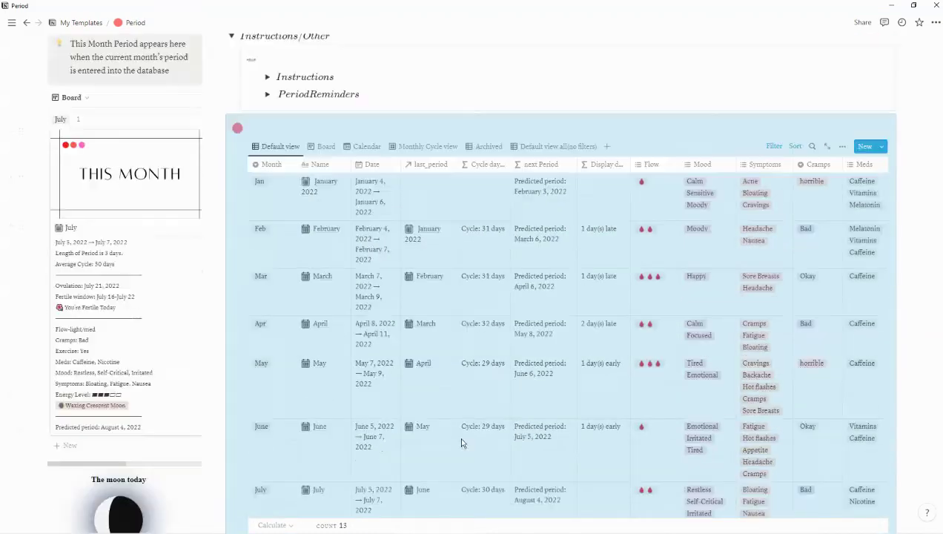
click(268, 243)
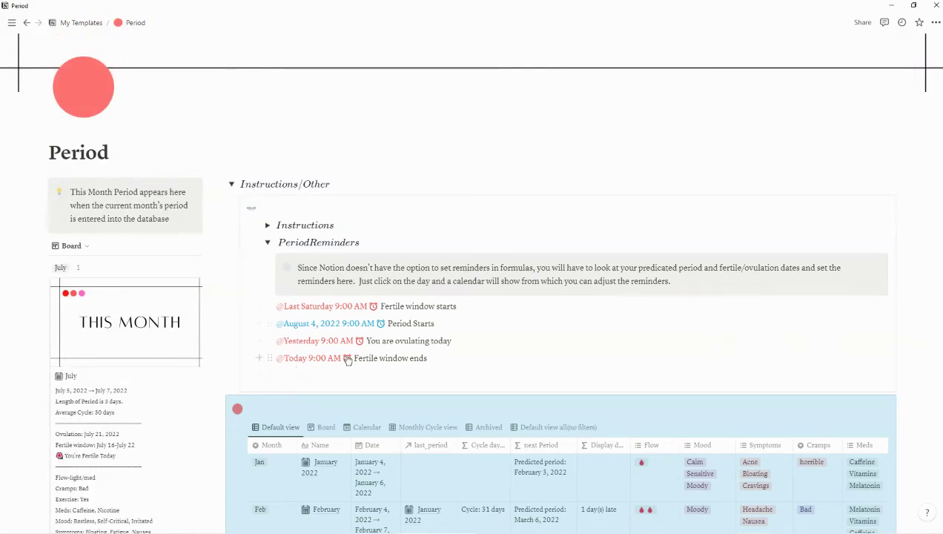
scroll(337, 329, down, 1)
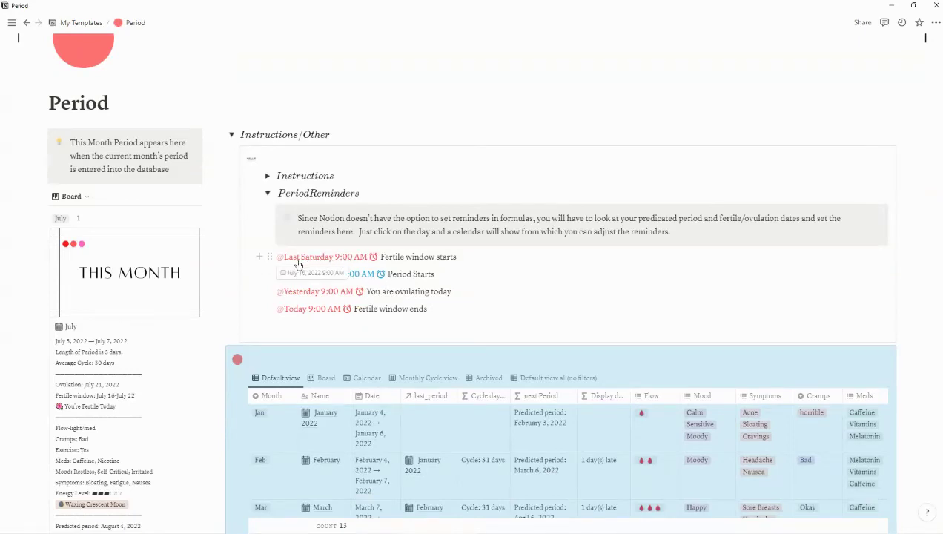
scroll(148, 311, down, 2)
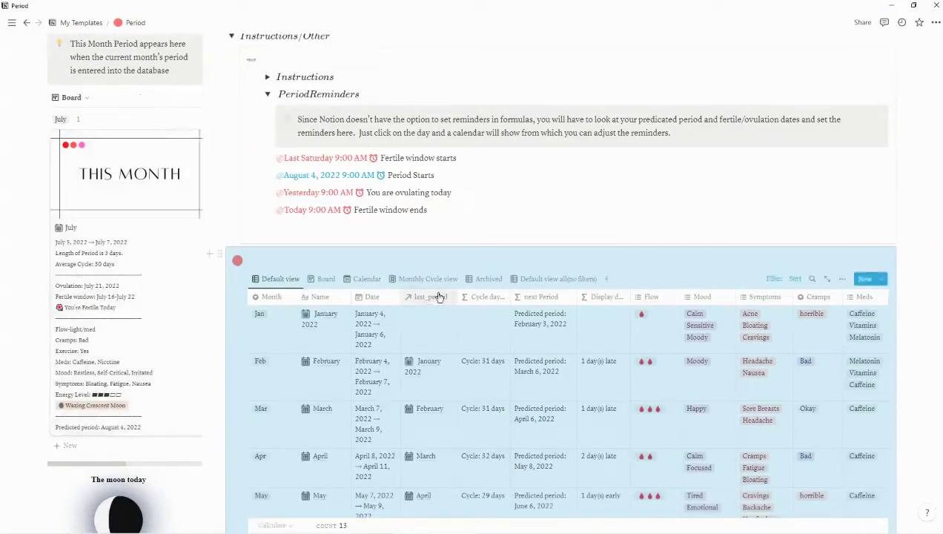
scroll(433, 241, up, 1)
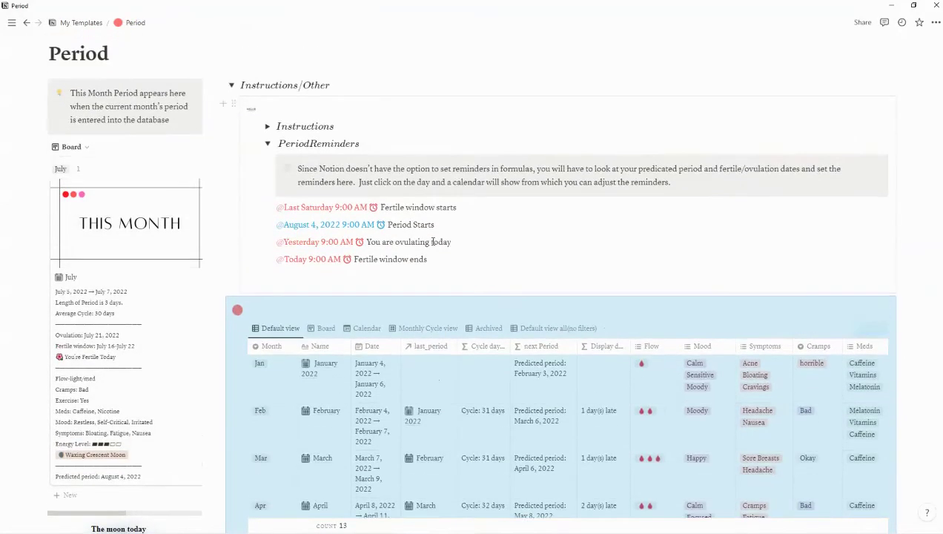
click(333, 227)
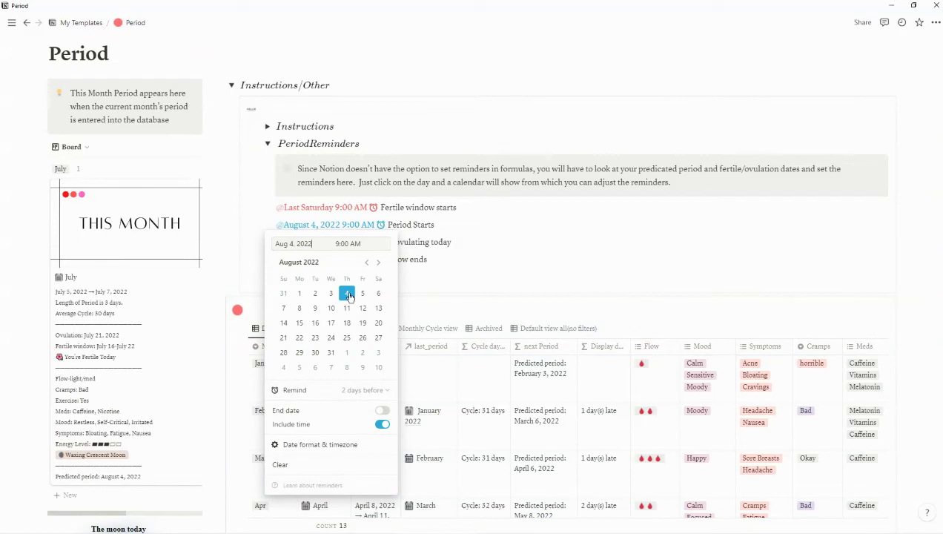
click(489, 281)
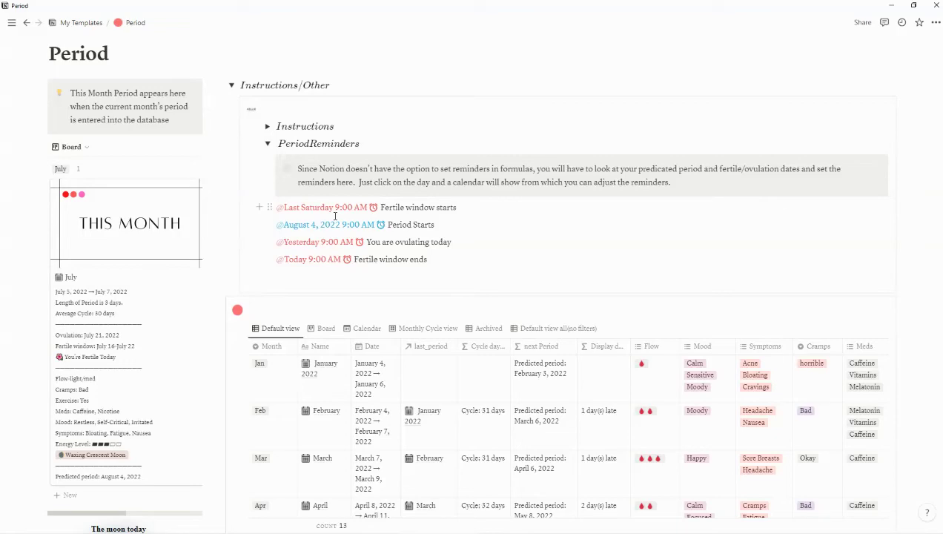
click(265, 144)
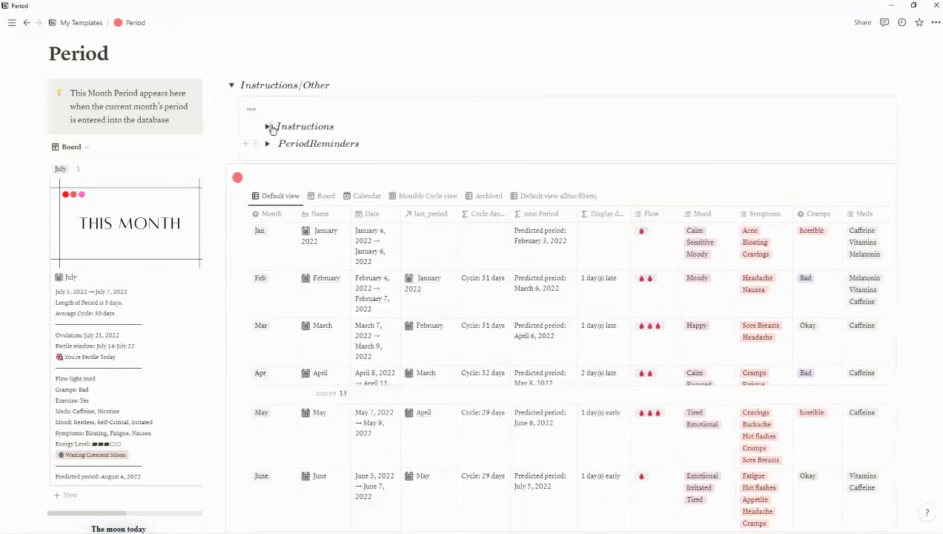
click(267, 127)
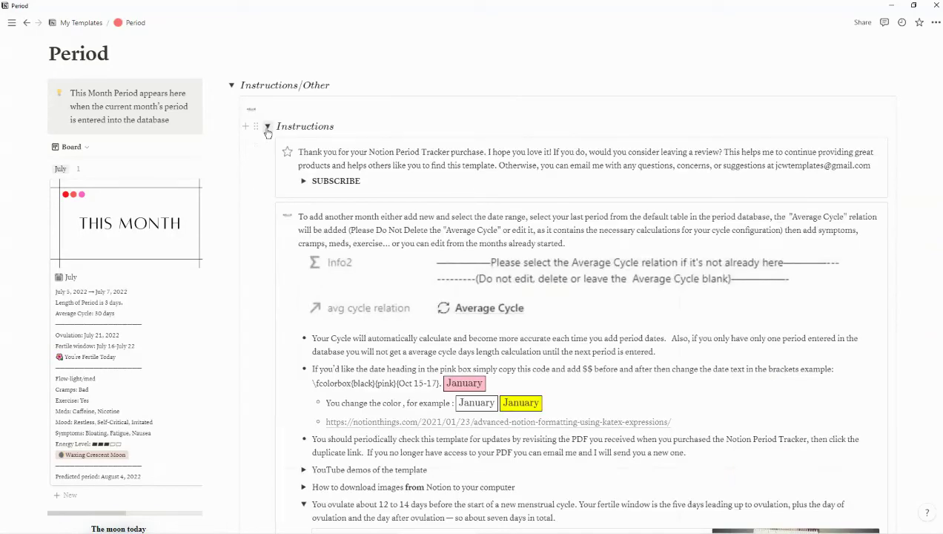
click(267, 127)
scroll(384, 342, down, 4)
scroll(384, 342, down, 3)
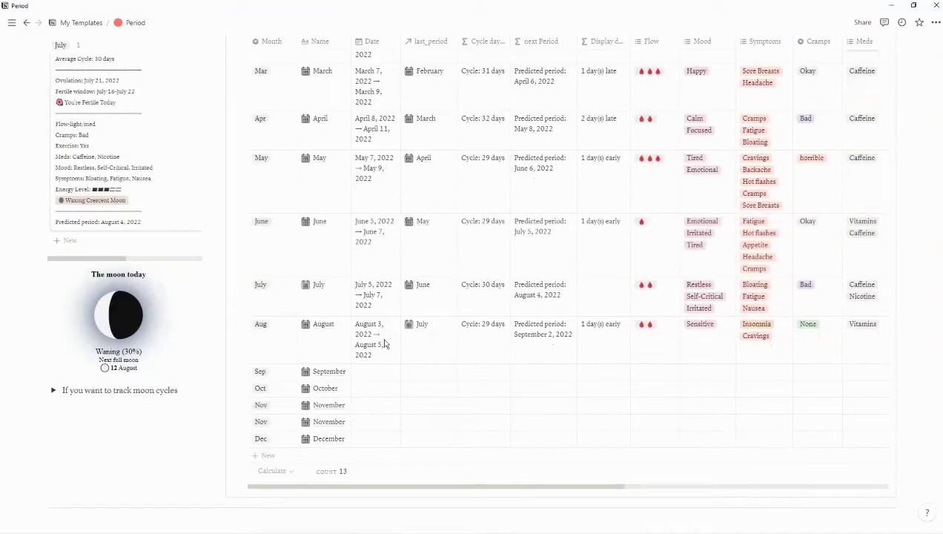
scroll(383, 343, down, 3)
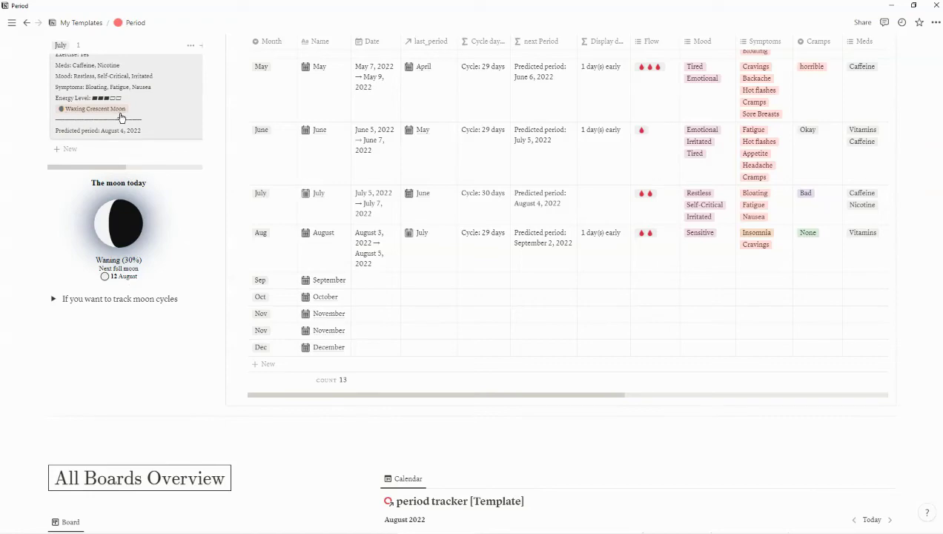
scroll(445, 385, up, 5)
scroll(434, 383, up, 5)
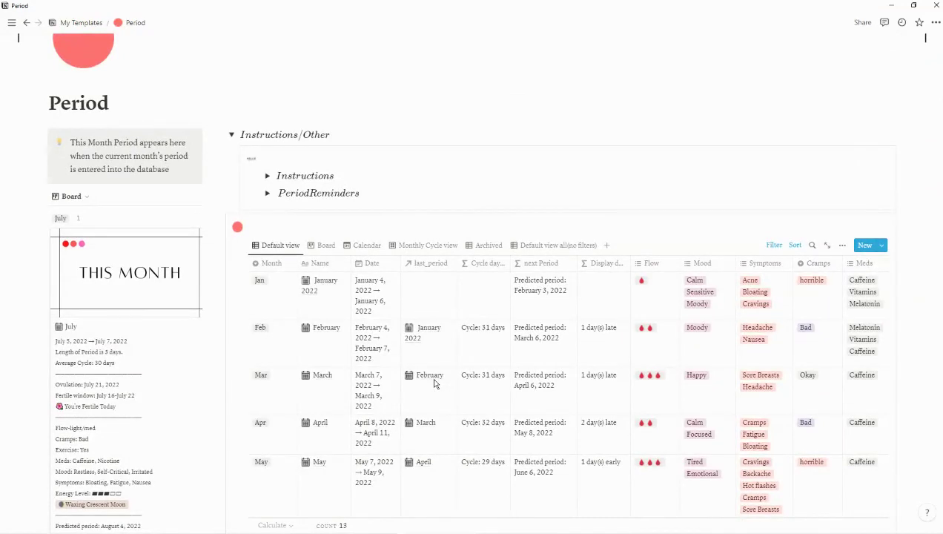
scroll(442, 367, down, 3)
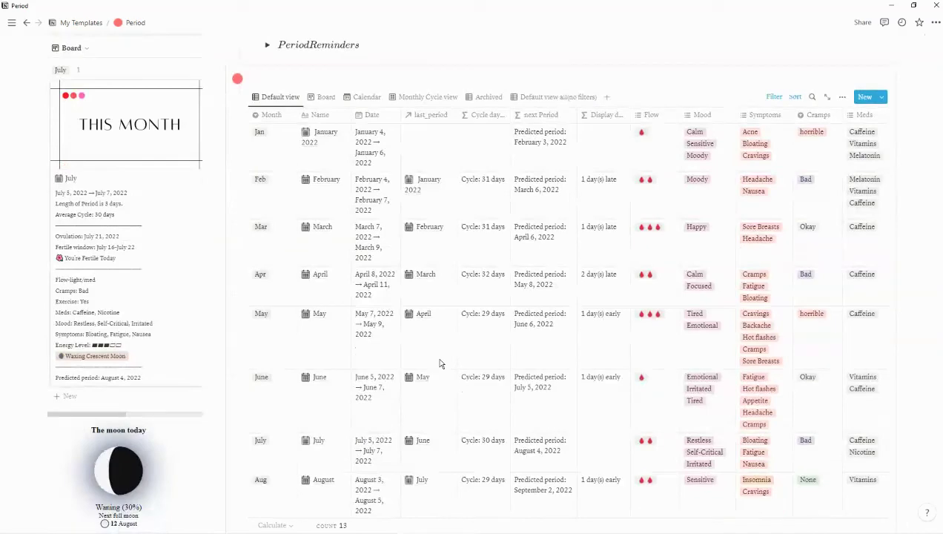
scroll(439, 423, down, 3)
scroll(439, 424, up, 4)
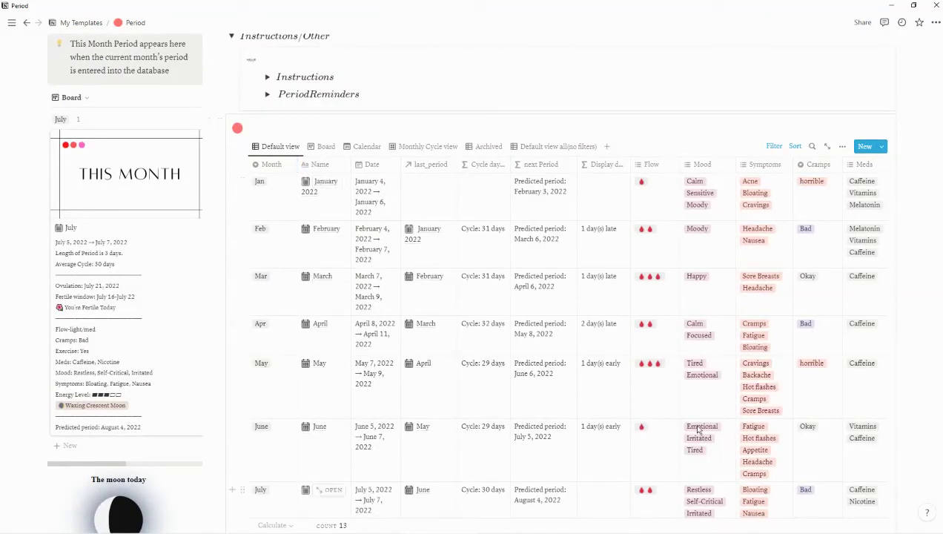
scroll(448, 279, down, 2)
scroll(311, 297, down, 1)
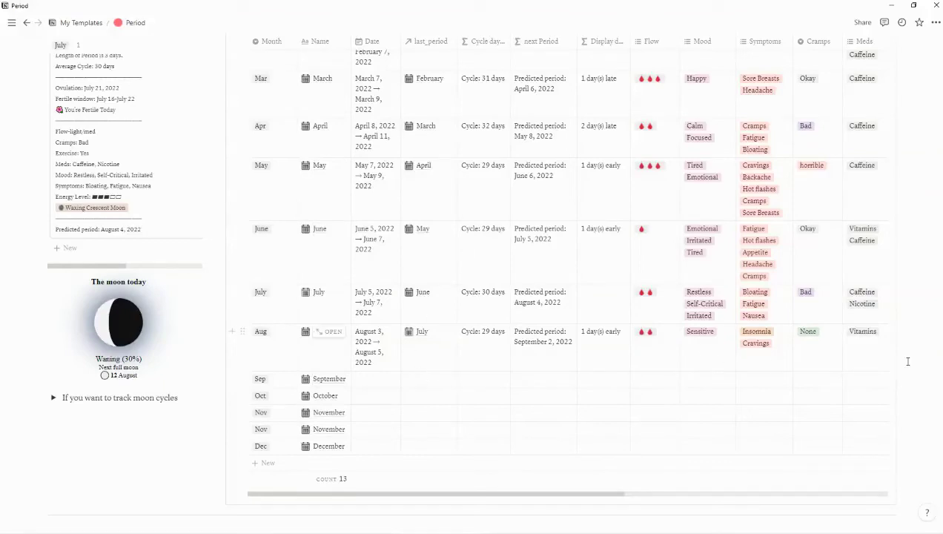
scroll(427, 295, up, 3)
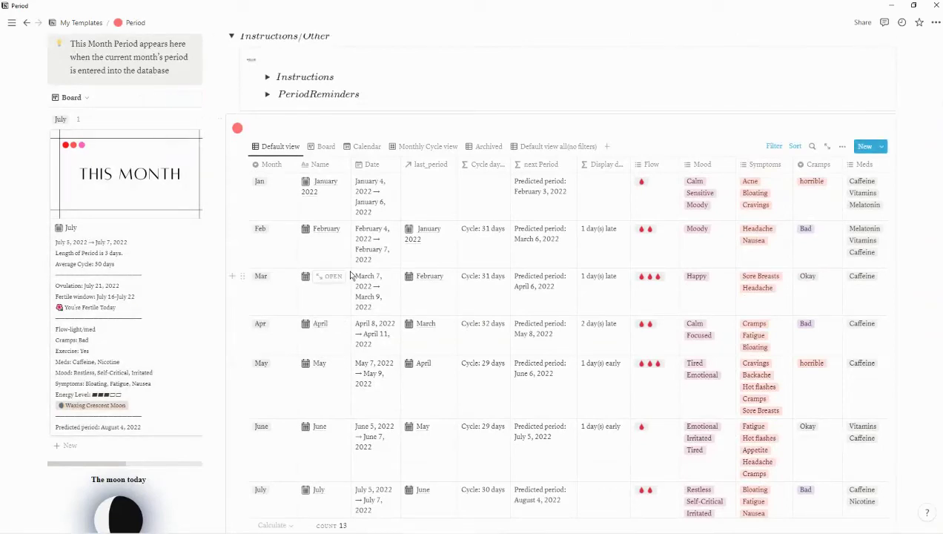
scroll(400, 260, up, 1)
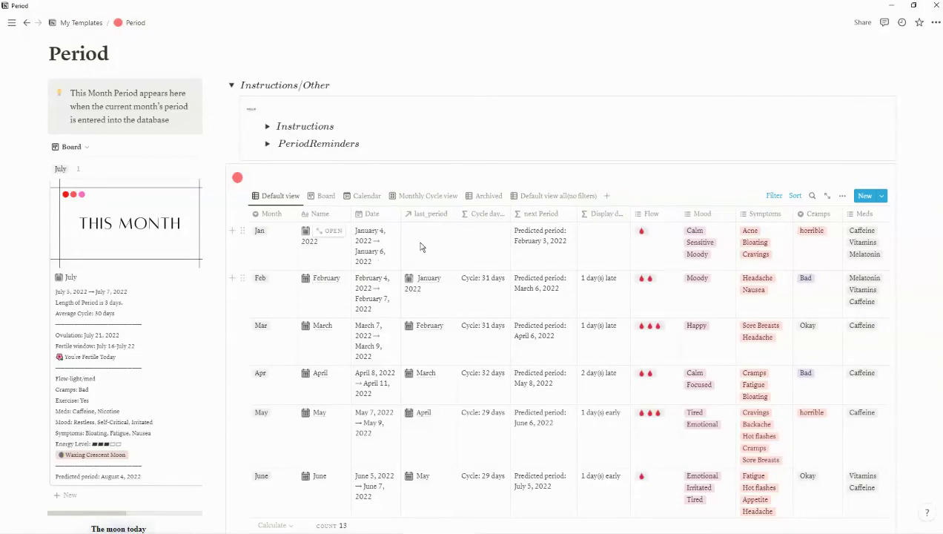
scroll(537, 382, down, 5)
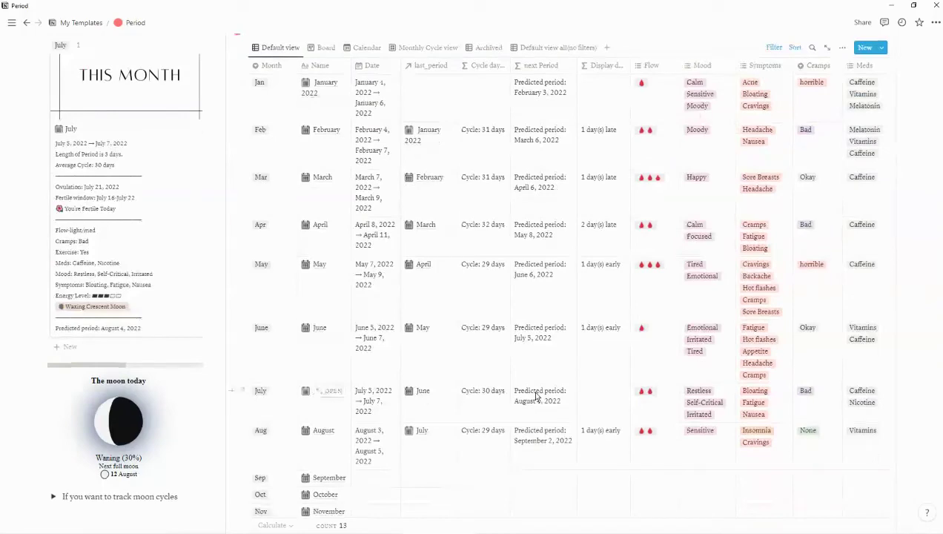
scroll(537, 396, down, 3)
scroll(536, 393, up, 1)
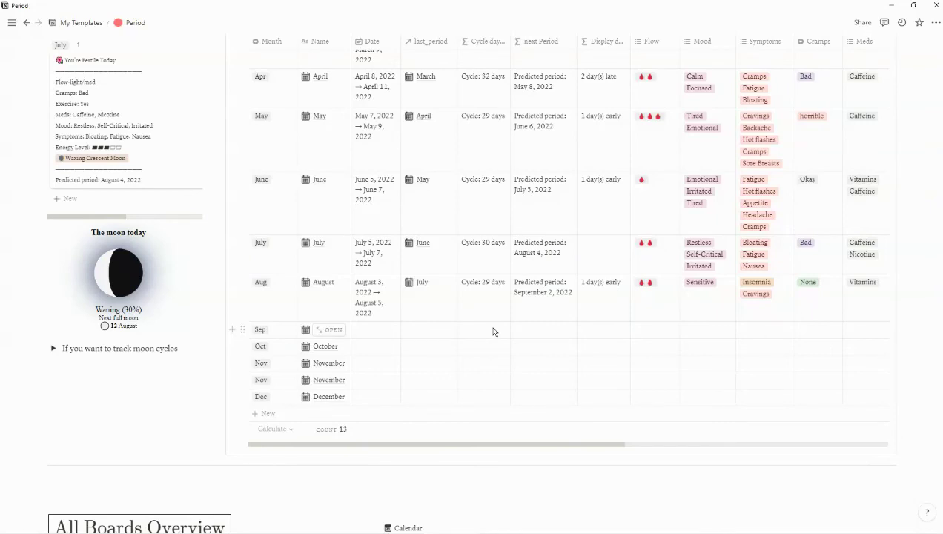
scroll(481, 331, up, 6)
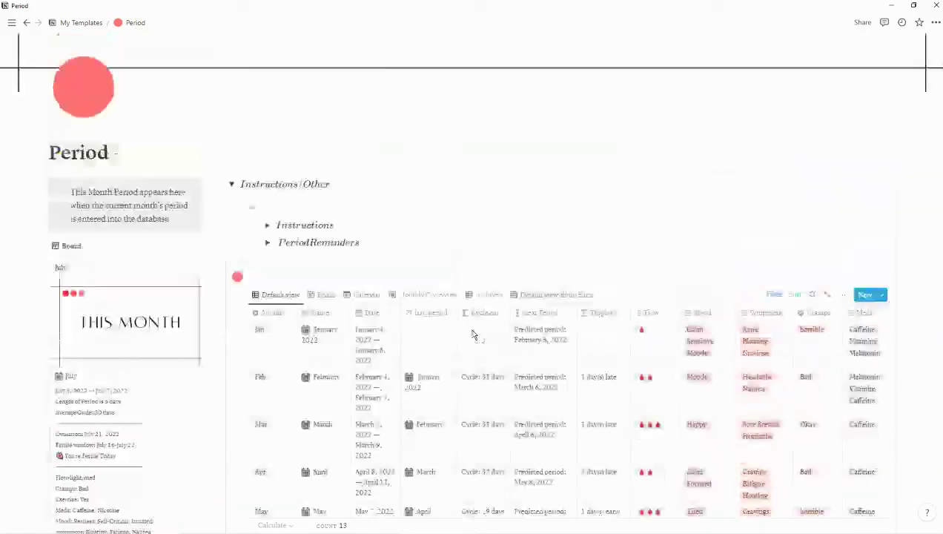
scroll(472, 334, down, 3)
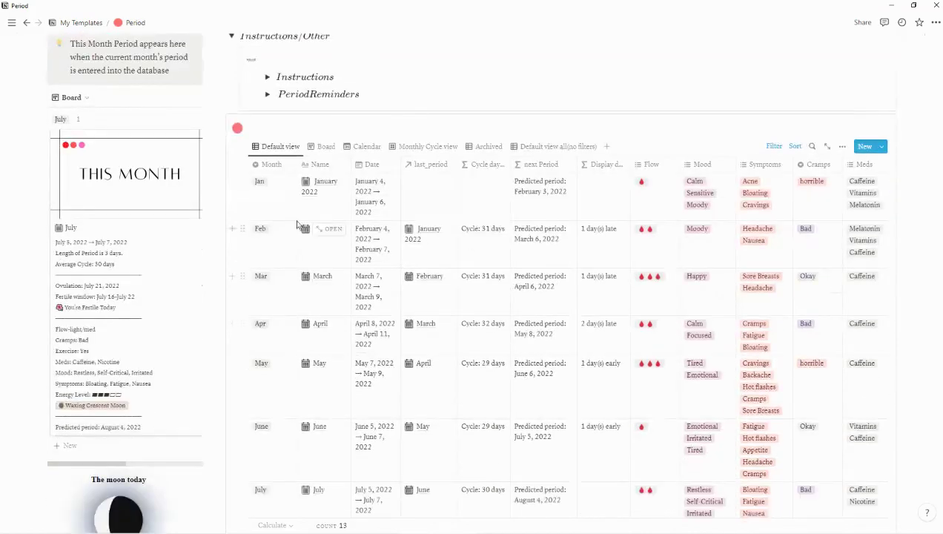
scroll(324, 333, down, 3)
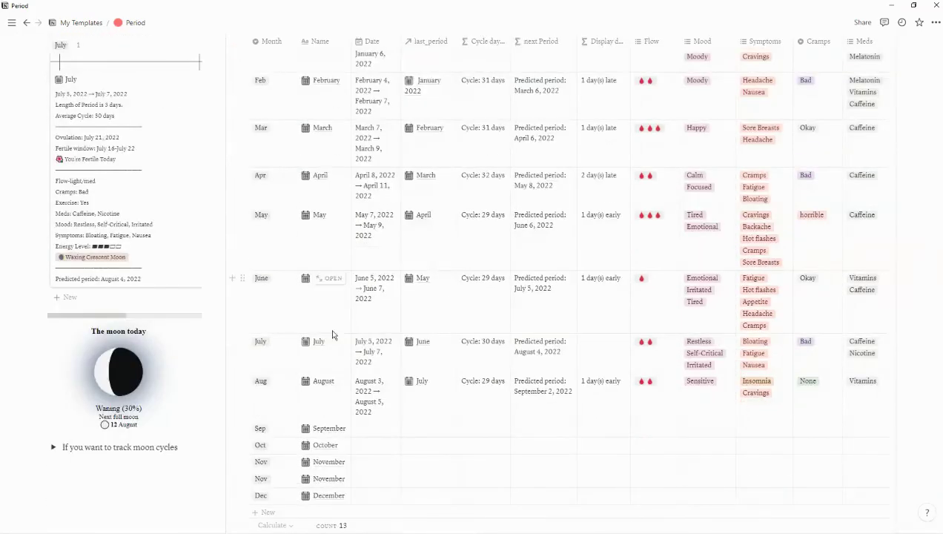
scroll(337, 338, up, 3)
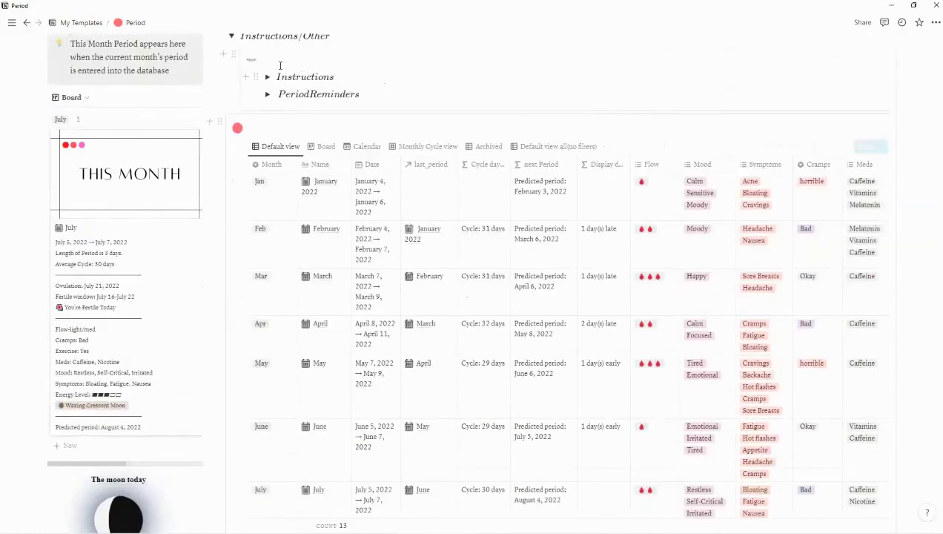
scroll(468, 279, up, 2)
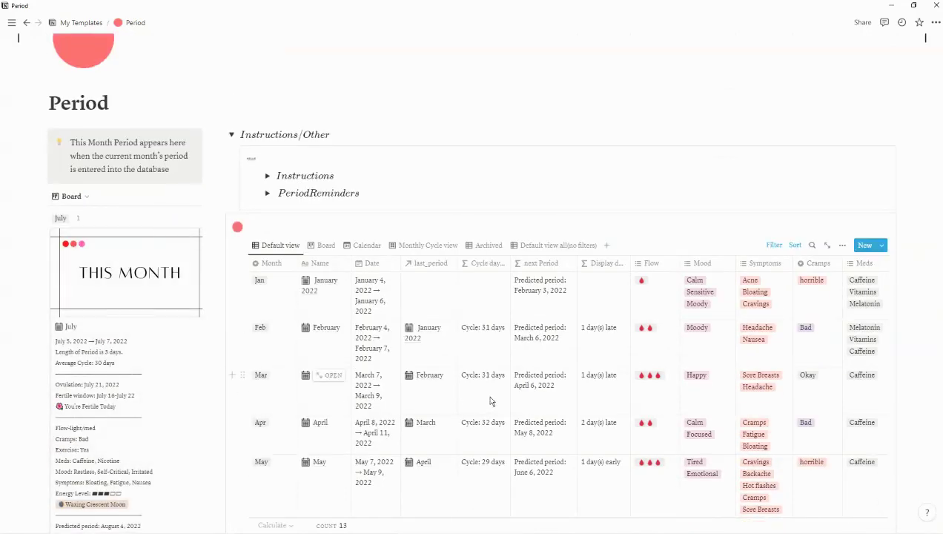